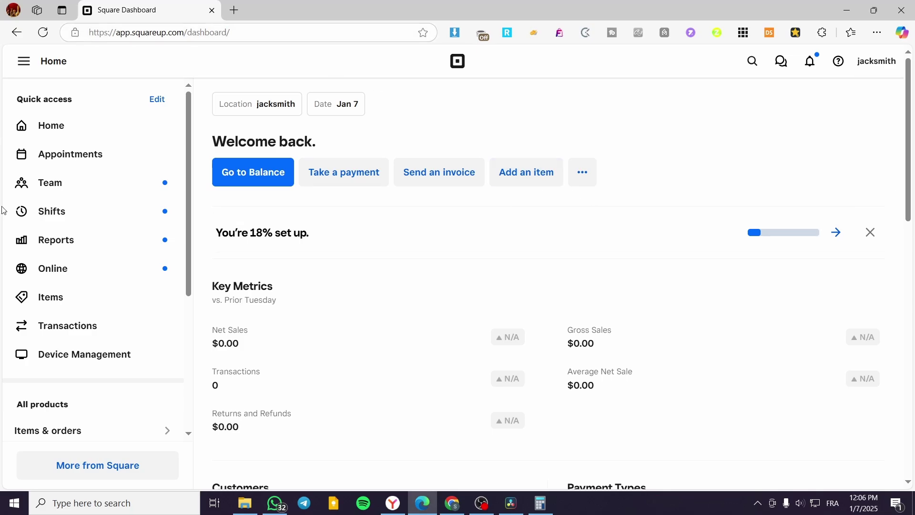
scroll(388, 251, "down", 7)
scroll(388, 251, "up", 7)
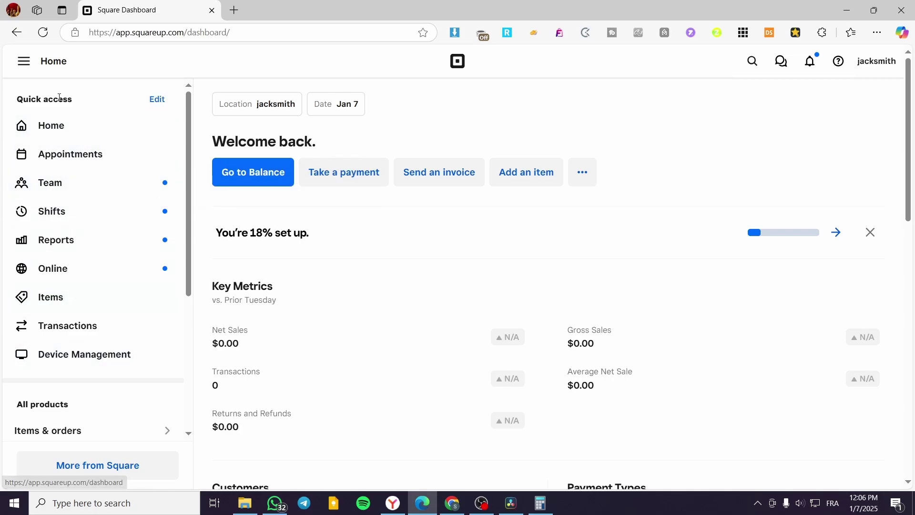
scroll(137, 265, "down", 6)
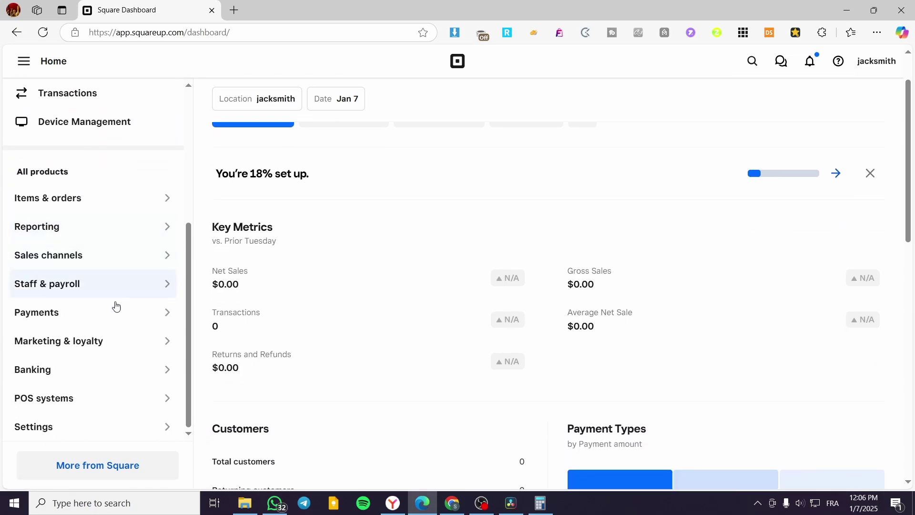
scroll(133, 222, "up", 4)
scroll(132, 222, "up", 2)
scroll(491, 218, "up", 2)
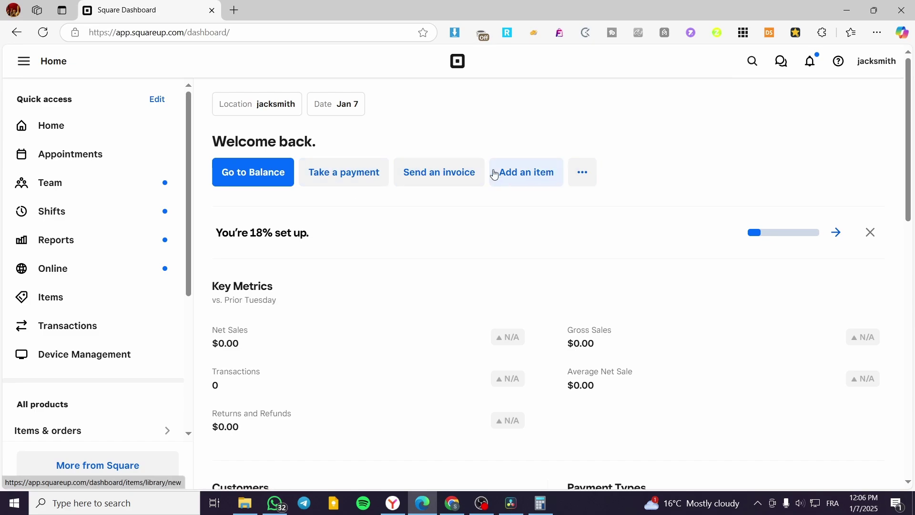
left_click(580, 175)
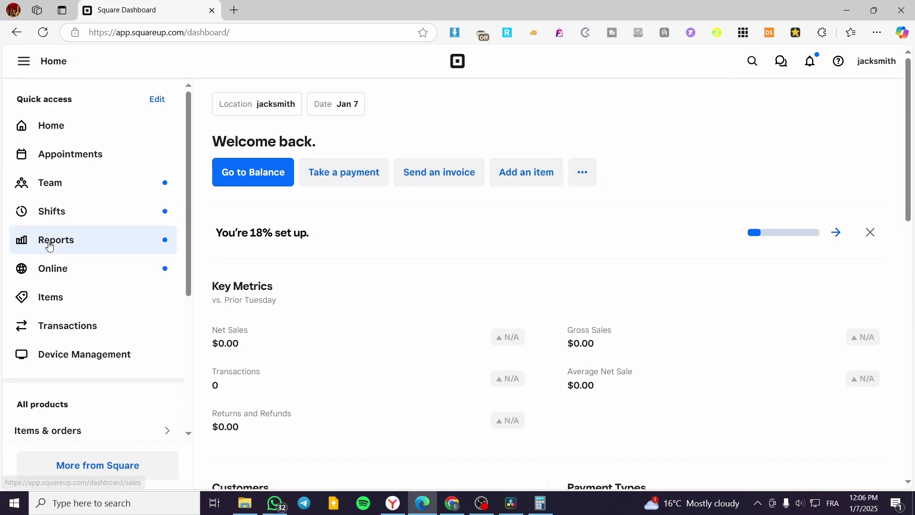
- Open the item library under Items & orders and start creating a new item
scroll(47, 241, "down", 2)
scroll(47, 230, "down", 1)
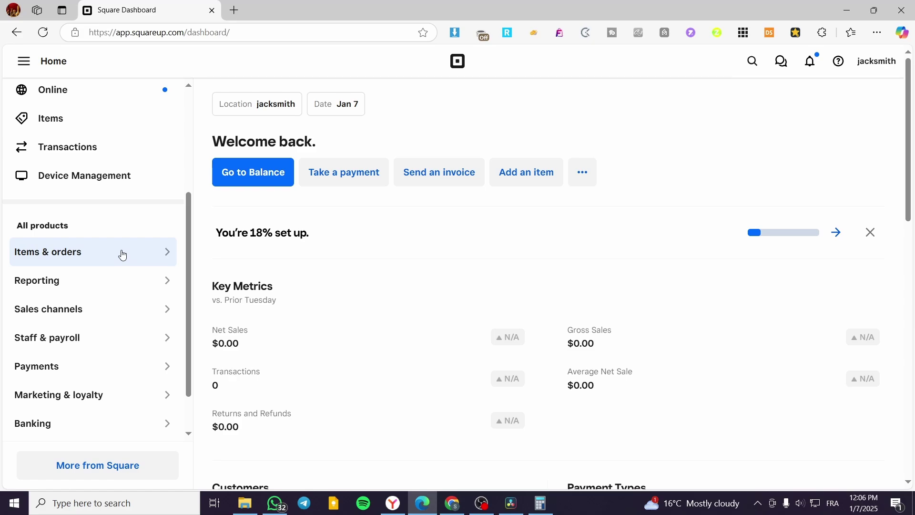
left_click(54, 257)
left_click(266, 253)
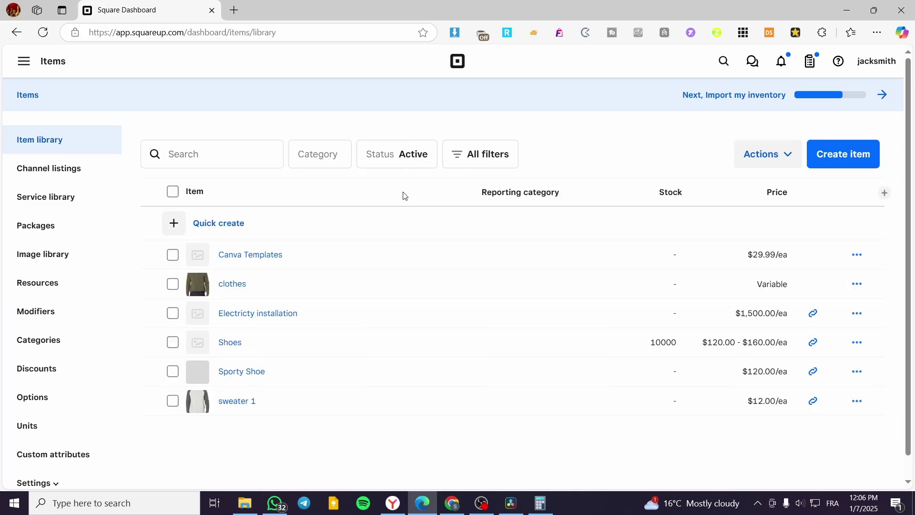
left_click(853, 163)
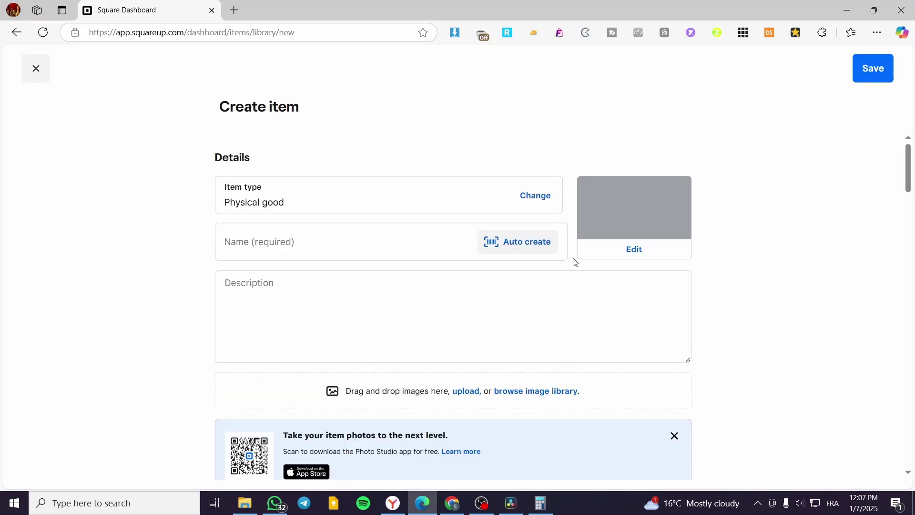
- Review the available item types and set the new item's type to Event
scroll(781, 267, "down", 2)
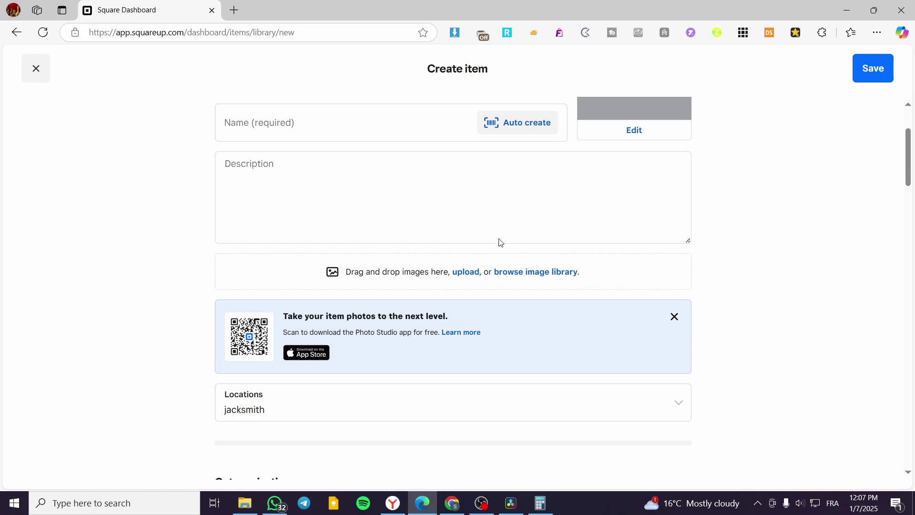
scroll(429, 239, "up", 2)
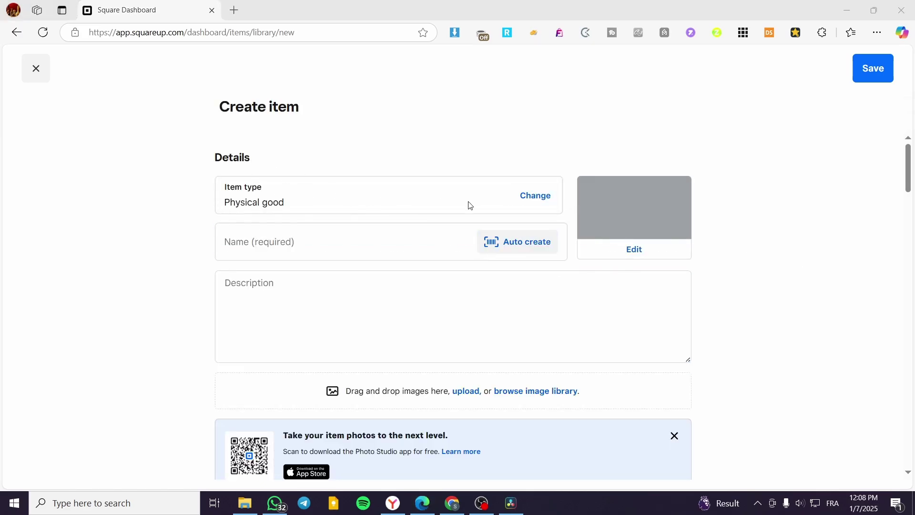
left_click(527, 194)
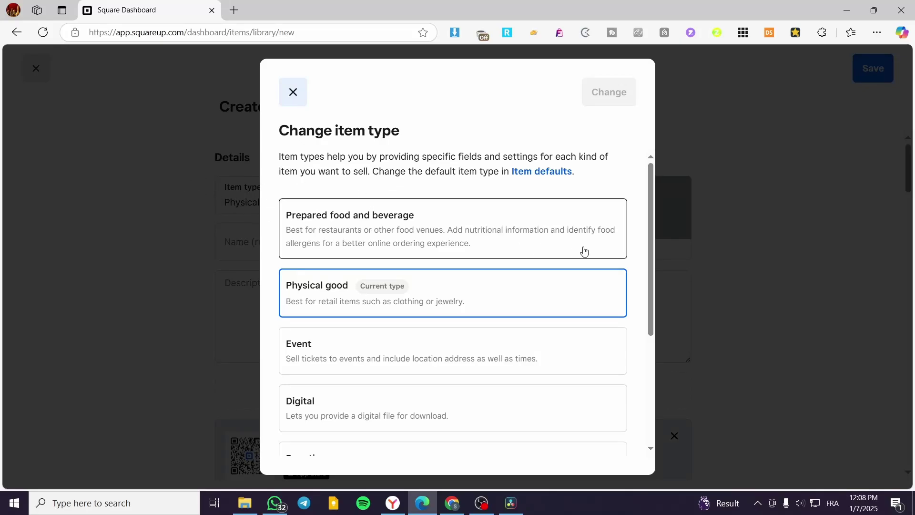
scroll(435, 202, "down", 4)
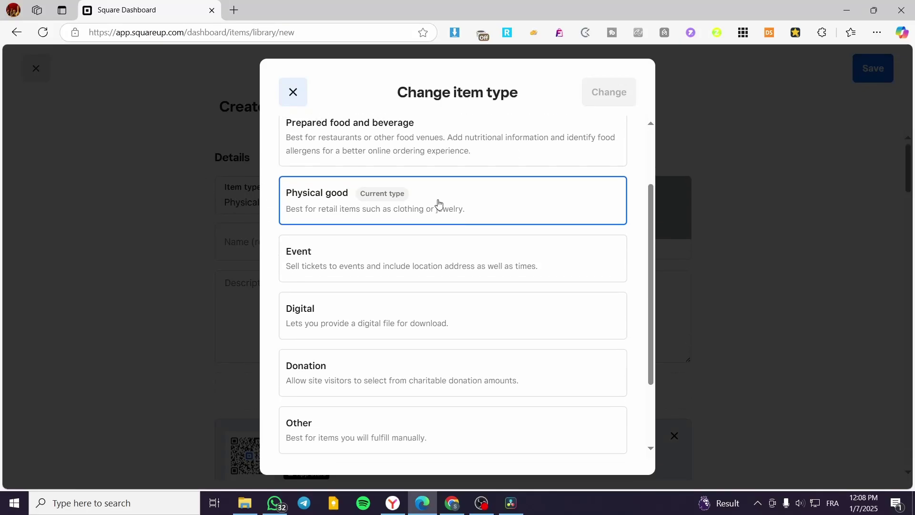
scroll(429, 257, "up", 4)
scroll(528, 225, "down", 2)
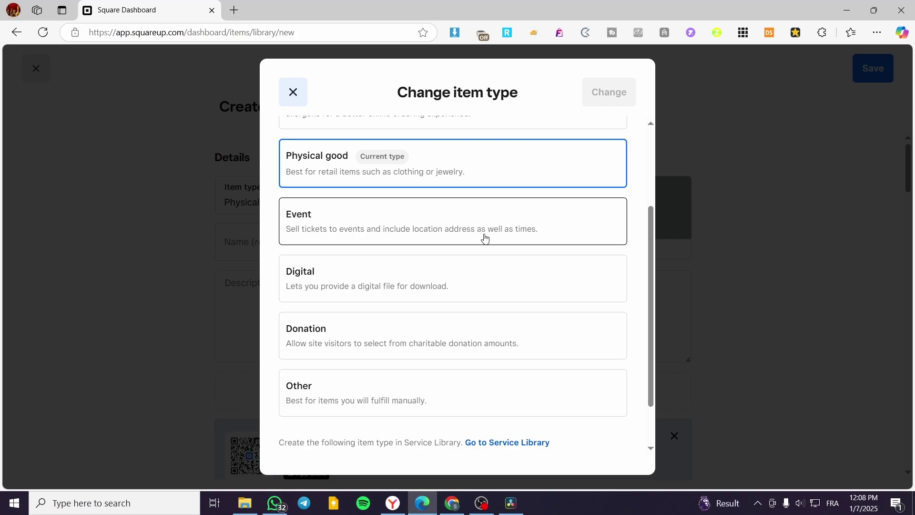
left_click(553, 225)
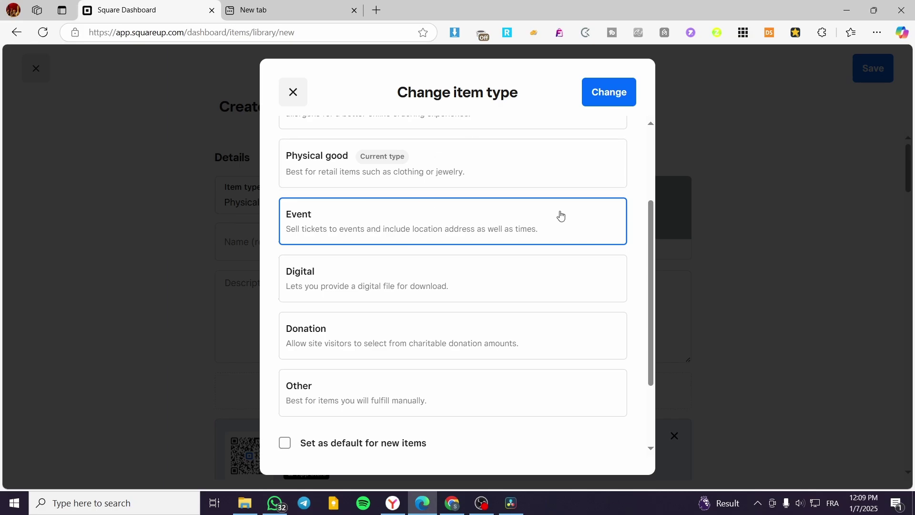
left_click(609, 92)
- Name the new event item "Chesse Big Event"
left_click(268, 244)
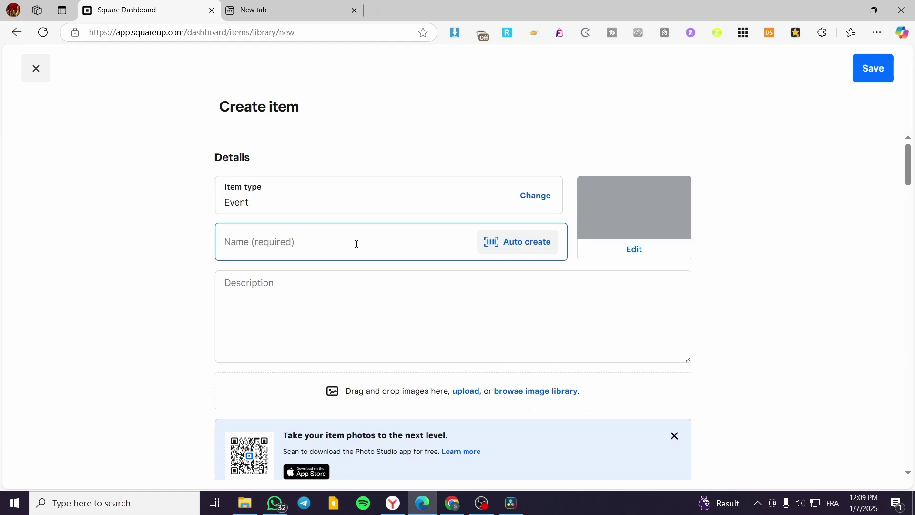
left_click(243, 293)
left_click(444, 382)
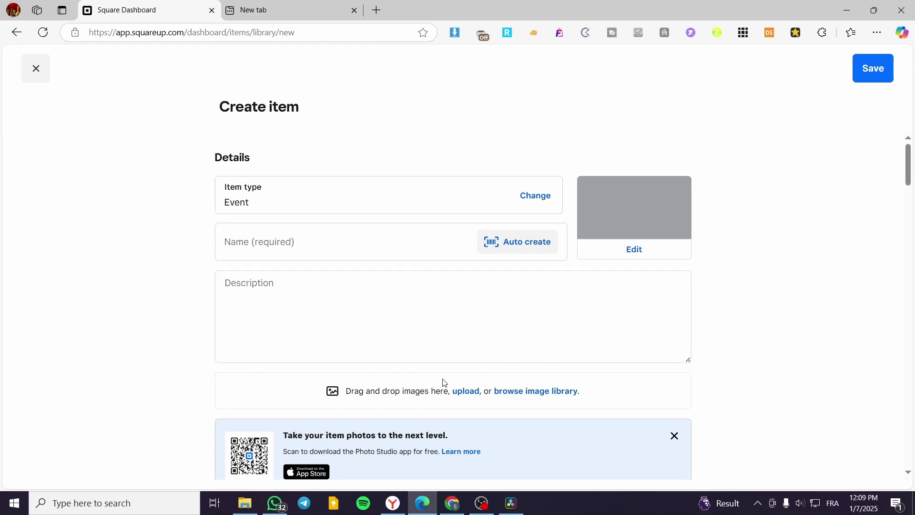
scroll(396, 378, "down", 1)
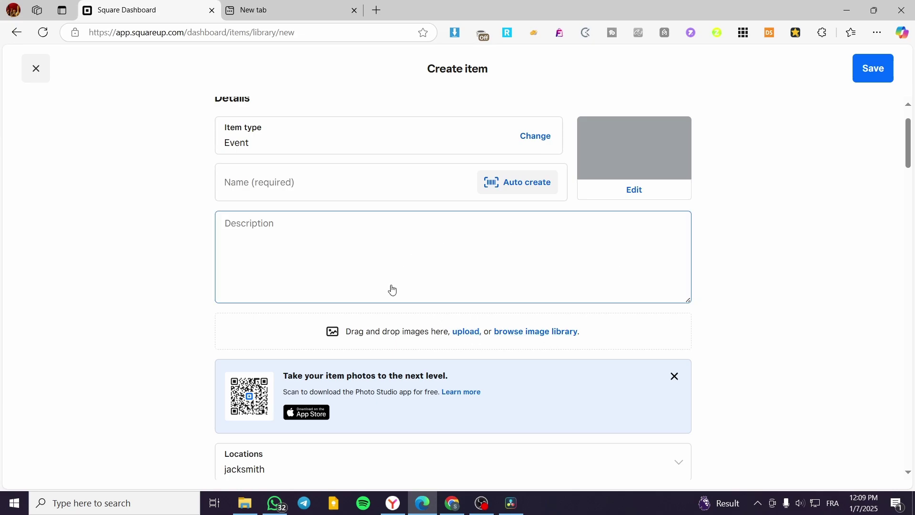
left_click(266, 180)
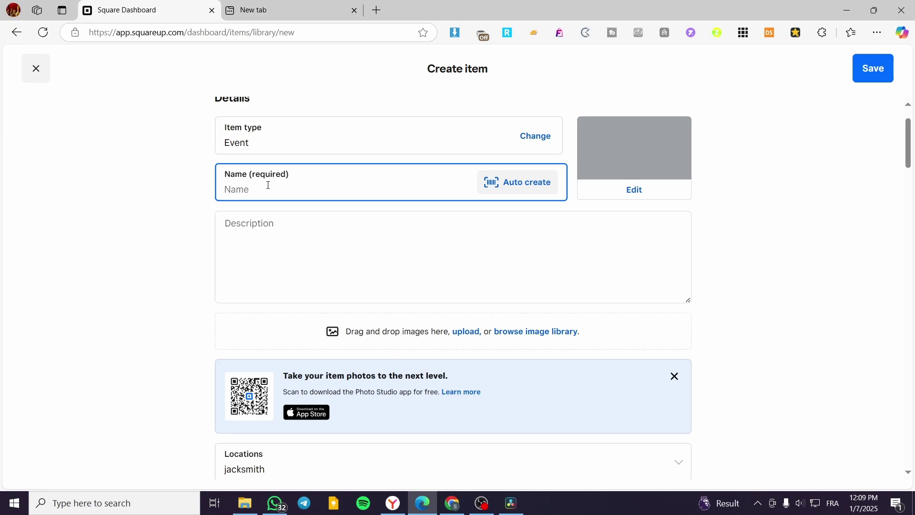
type("Chesse Big Event")
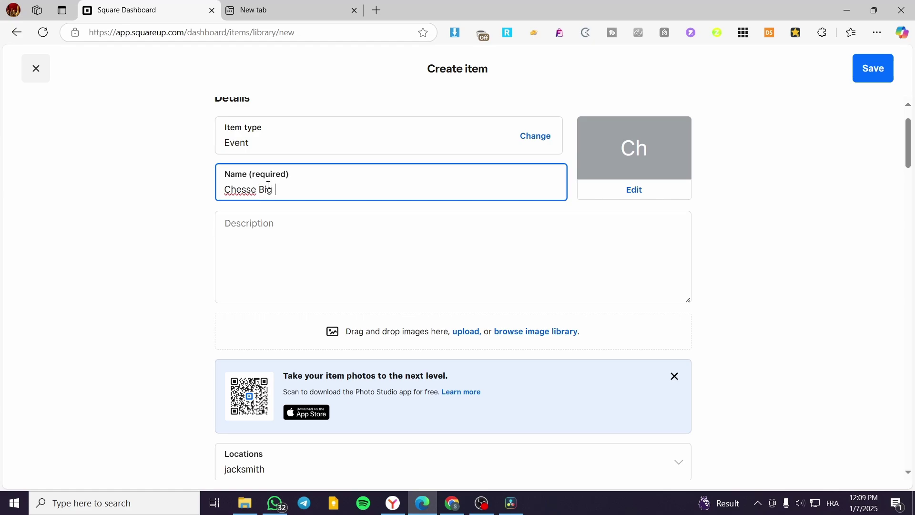
- Start the description generator, accept its terms, and enter "Chesse Event" as the keywords, based on the item name
left_click(257, 226)
left_click(314, 194)
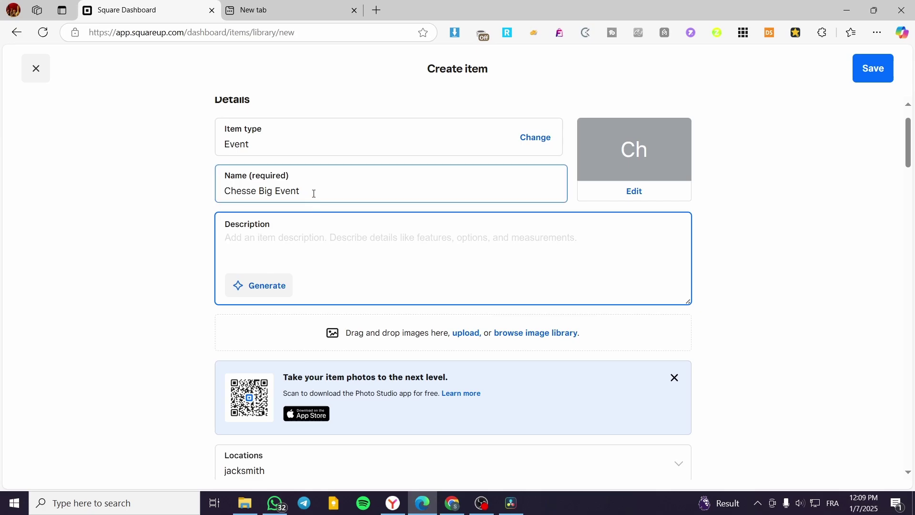
left_click_drag(306, 192, 204, 190)
key("ctrl+c")
left_click(243, 248)
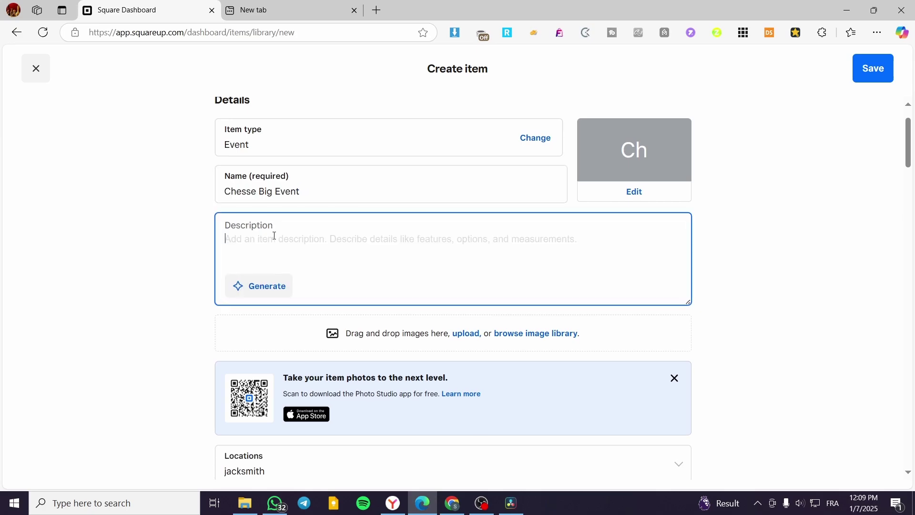
left_click(257, 287)
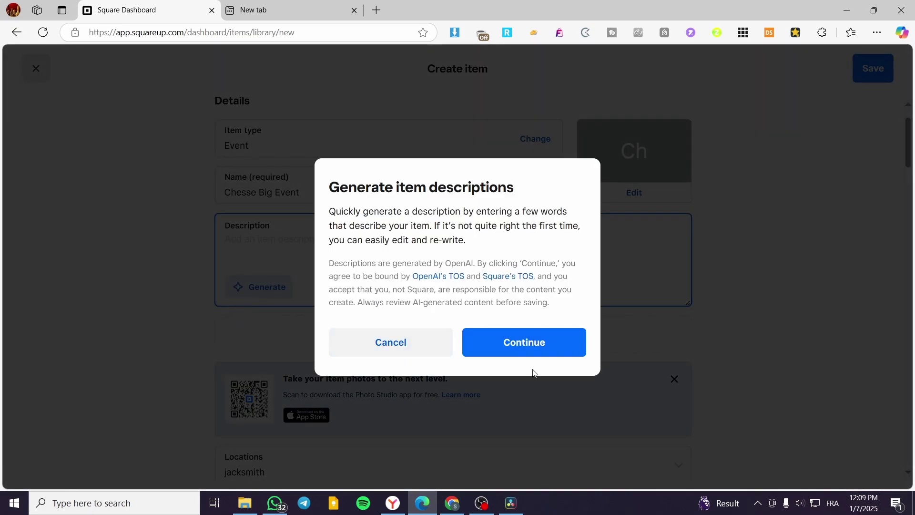
left_click(494, 351)
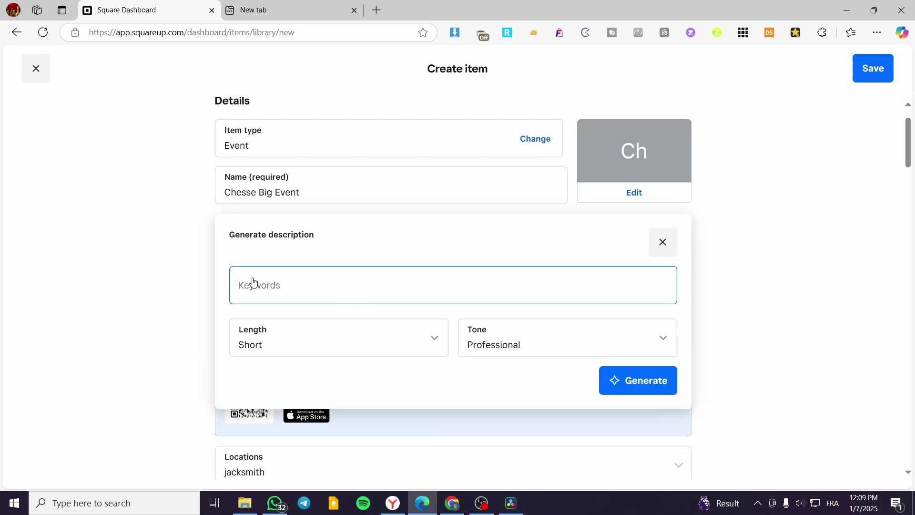
key("ctrl+v")
left_click_drag(285, 292, 273, 290)
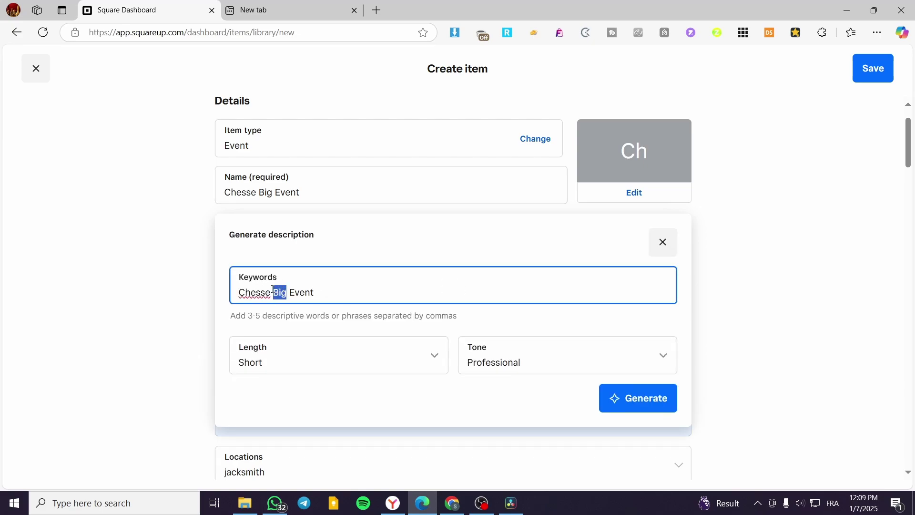
key("BackSpace")
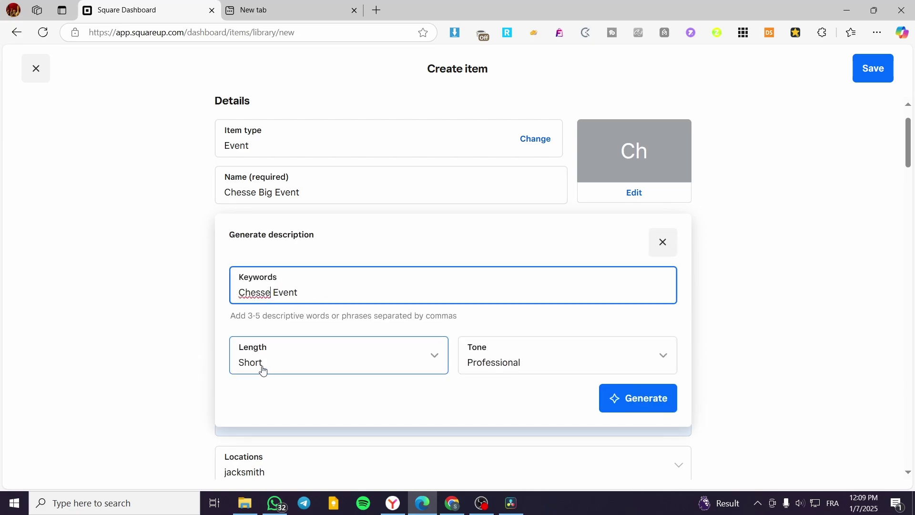
- Try to generate a description with Long length and Engaging tone, and close the generator
left_click(264, 368)
left_click(372, 292)
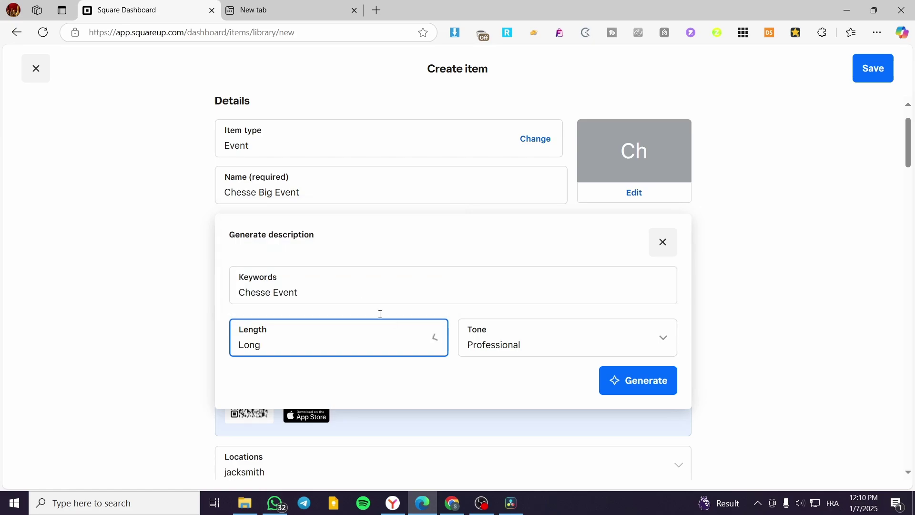
left_click(535, 343)
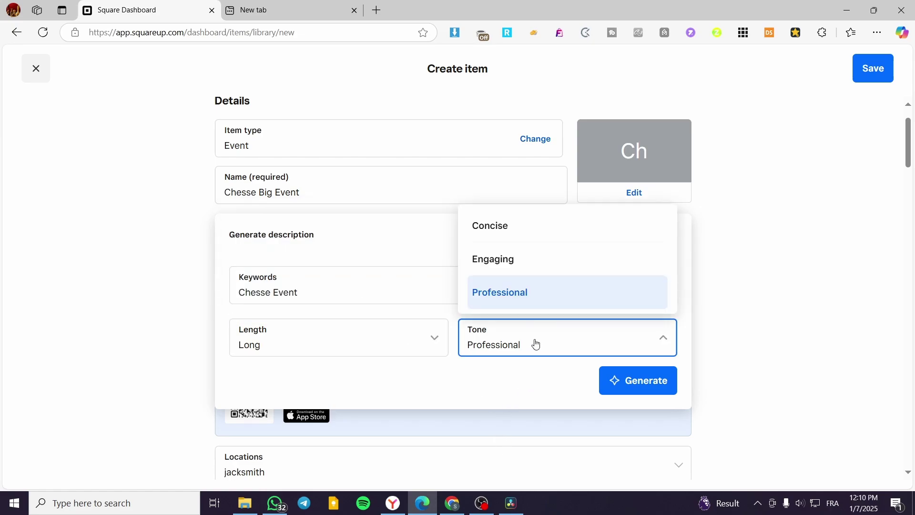
left_click(546, 262)
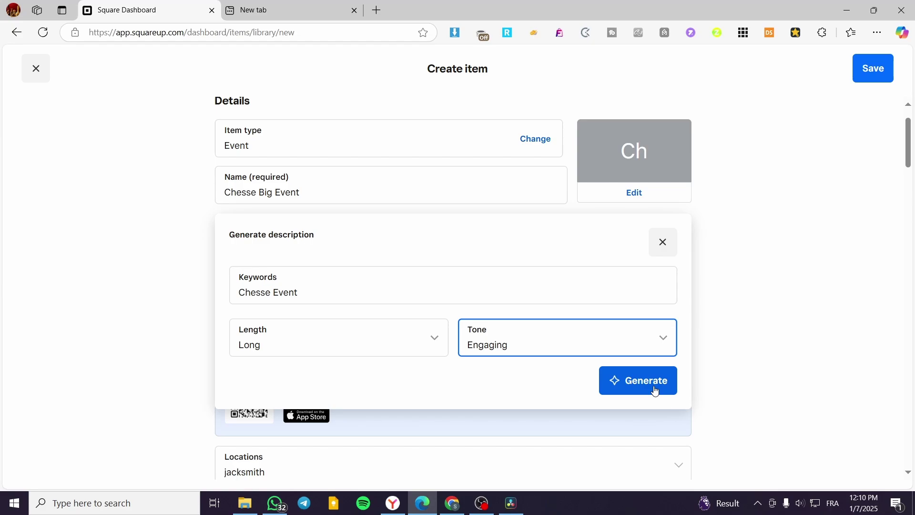
left_click(656, 392)
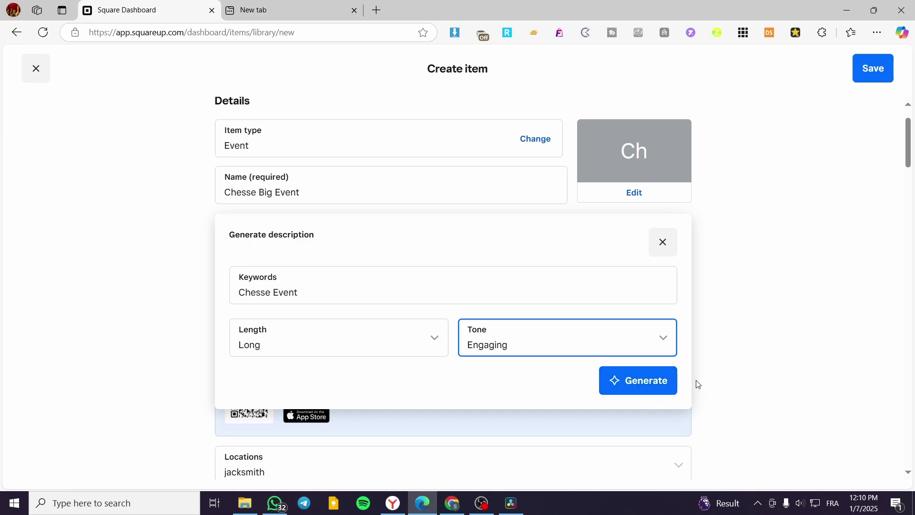
left_click(666, 384)
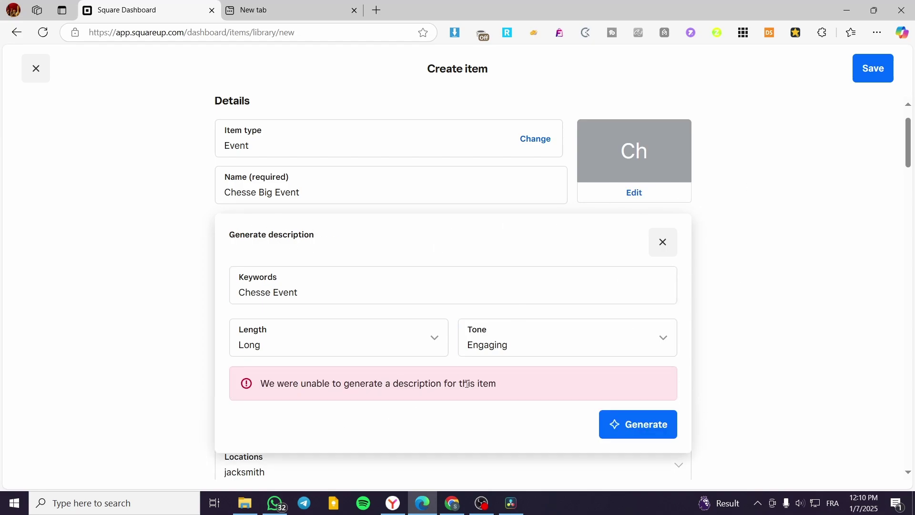
left_click(269, 294)
left_click(663, 242)
- Write the item description "Chesse Big Event: this an event that you are going to find and taste a lot of chesse"
left_click(308, 241)
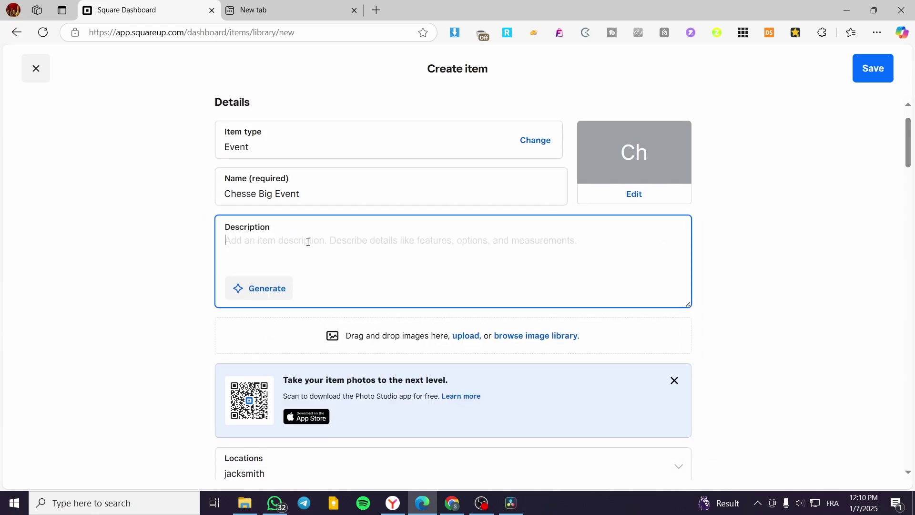
left_click(300, 191)
left_click_drag(299, 191, 214, 185)
key("ctrl+c")
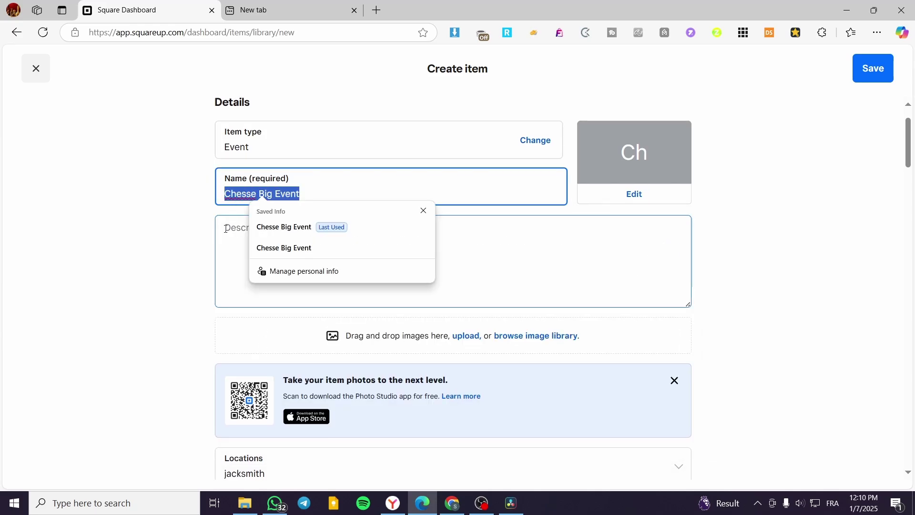
left_click(223, 233)
key("ctrl+v")
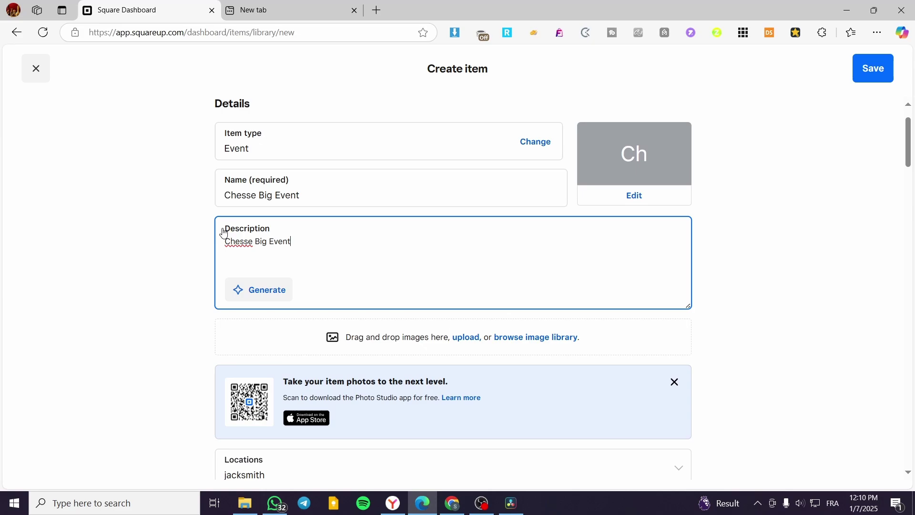
type("is an event that")
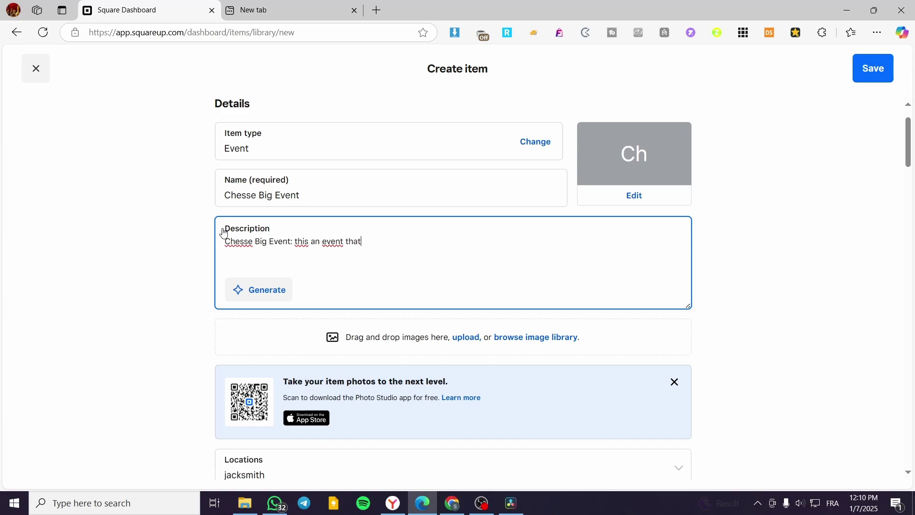
type(" you are going t")
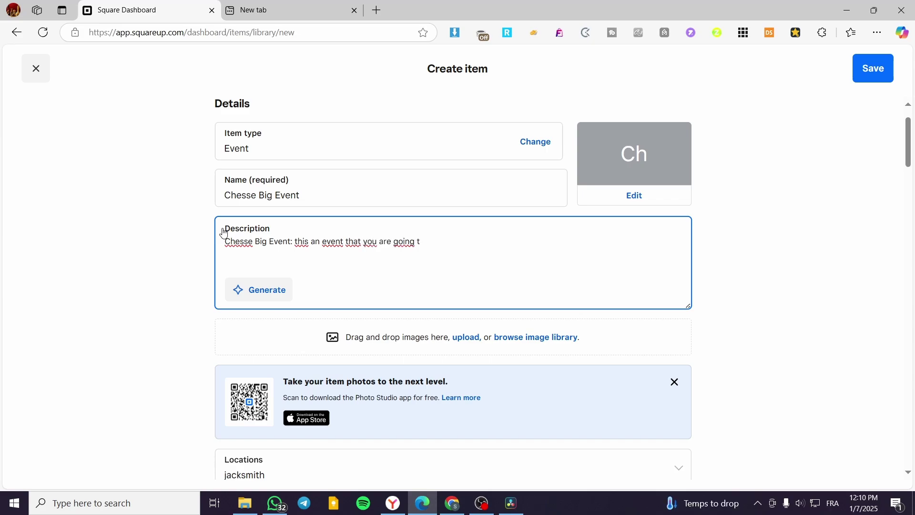
type("o find and taste a lot of chesse")
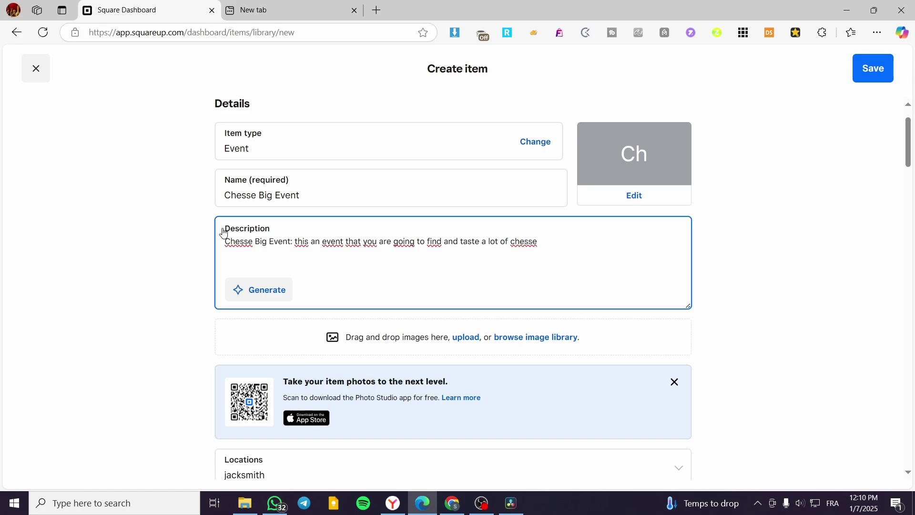
- Correct the description's last word to "cheese" and the item name to "Cheese Big Event"
type(",")
key("BackSpace")
key("BackSpace")
key("BackSpace")
key("BackSpace")
type("ese")
left_click(240, 193)
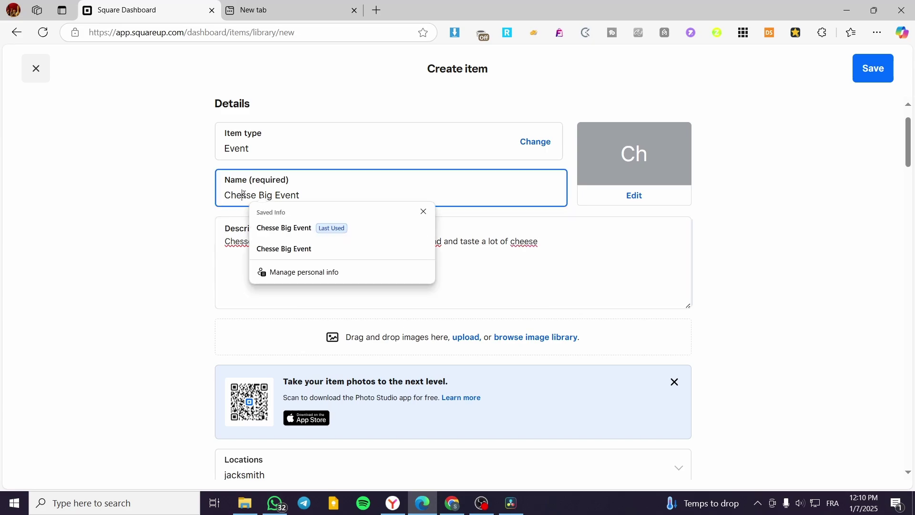
key("Delete")
type("e")
left_click(560, 244)
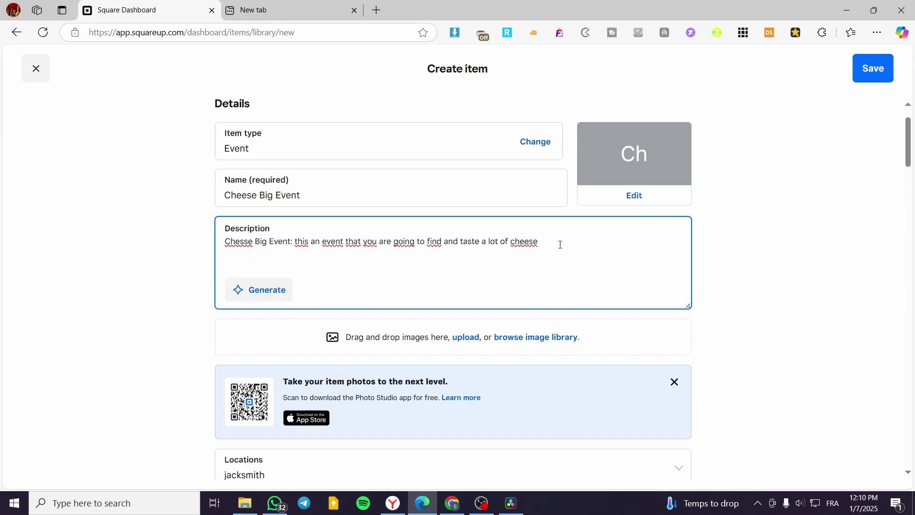
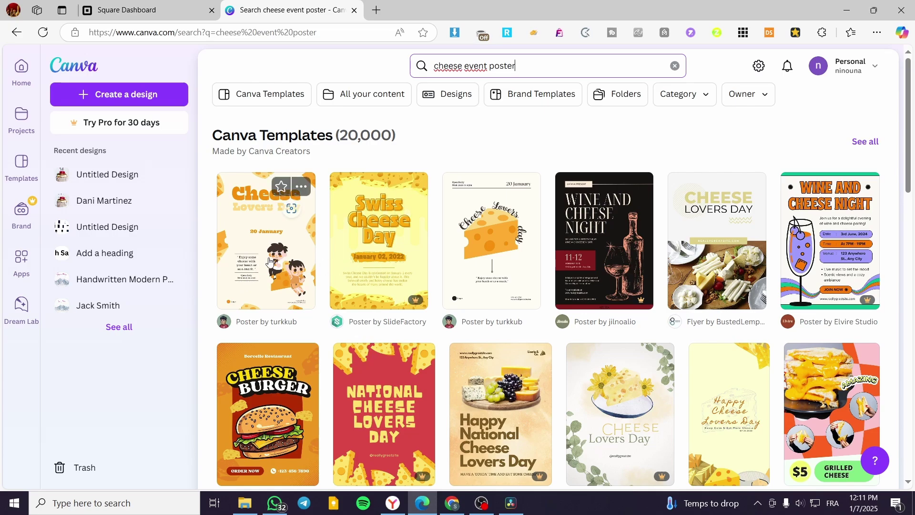
- Browse the "cheese event poster" templates in Canva and open the "Yellow Black simple Promote cheese day poster" template for customizing
scroll(273, 260, "down", 4)
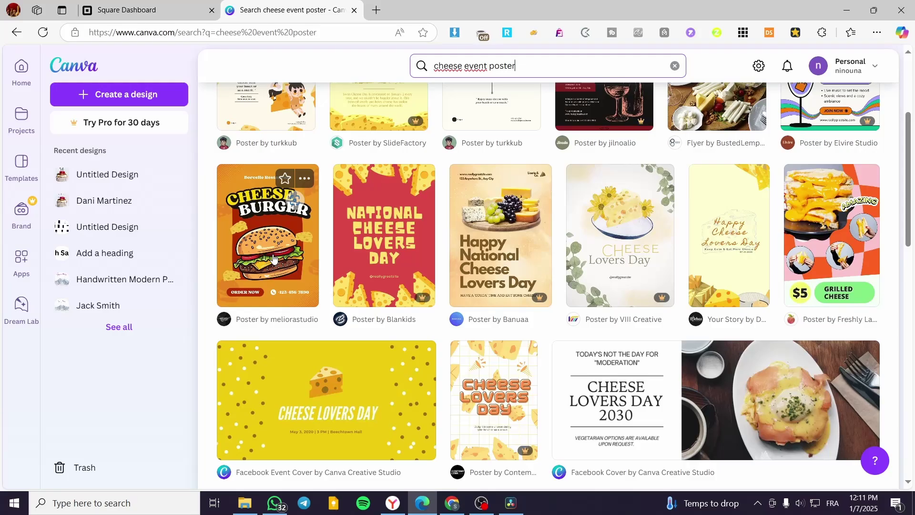
scroll(333, 381, "down", 7)
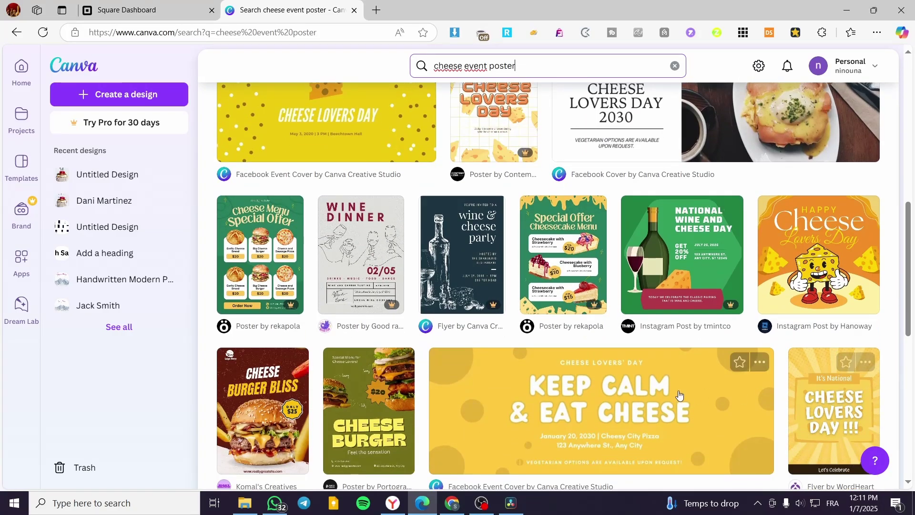
scroll(679, 395, "down", 7)
scroll(259, 321, "up", 15)
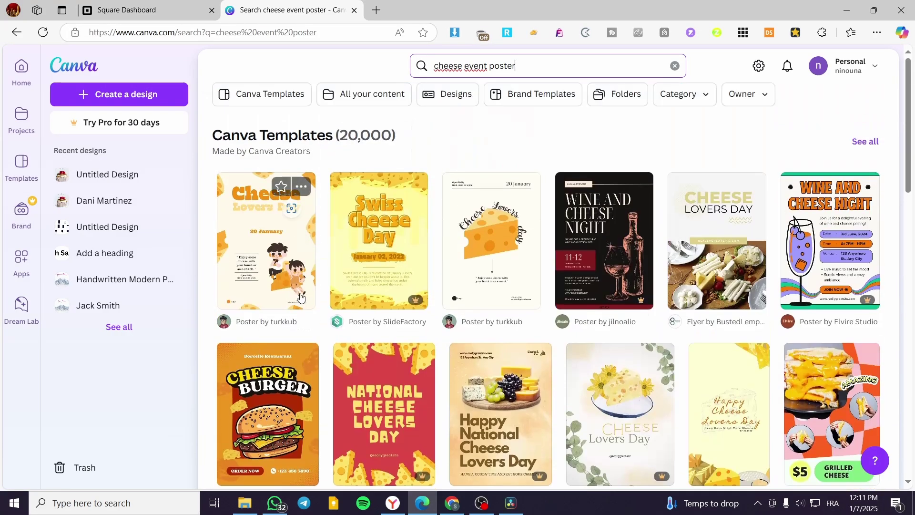
left_click(281, 243)
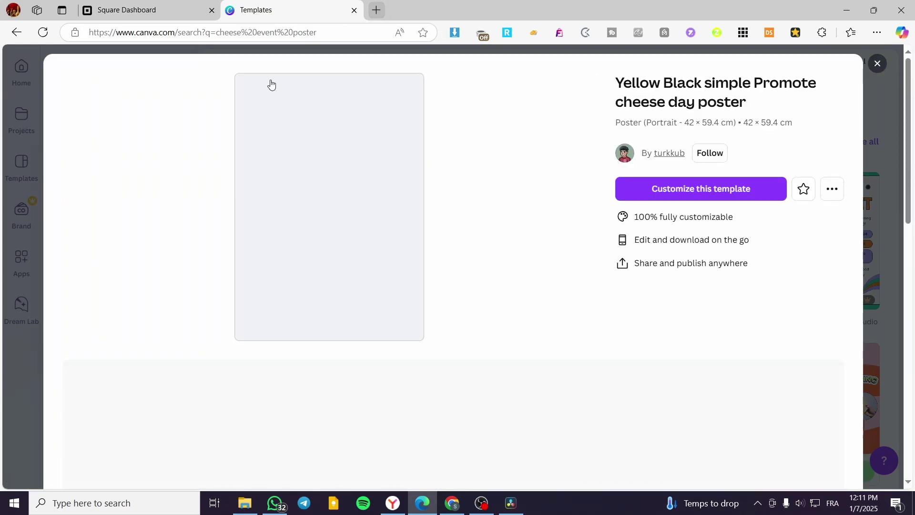
left_click(750, 191)
left_click(309, 10)
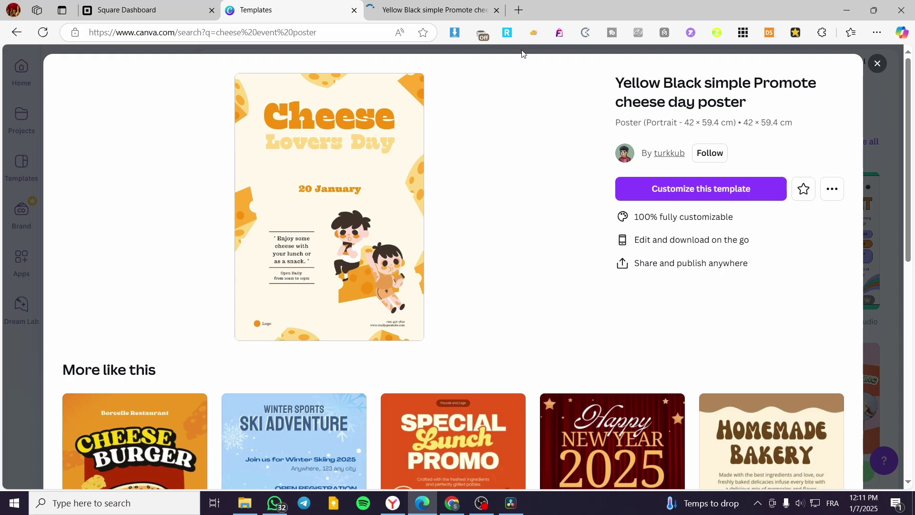
left_click(425, 6)
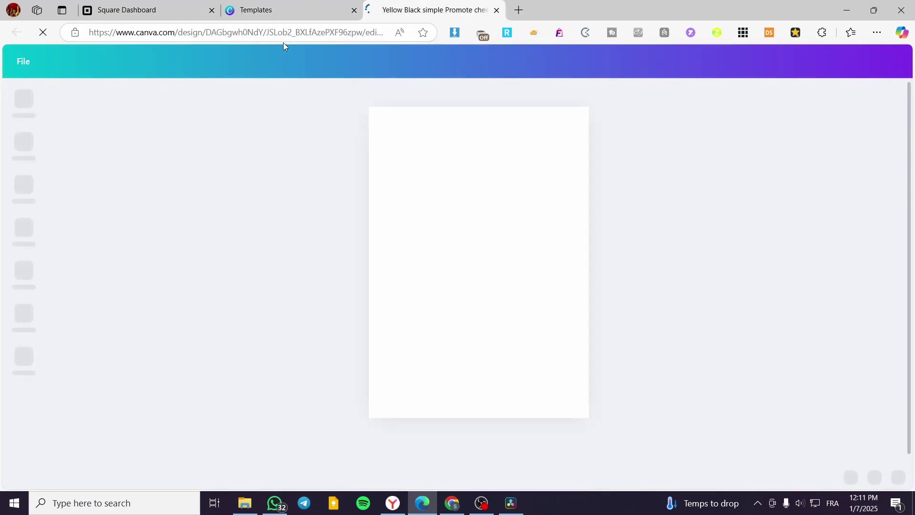
- Return to the Canva home page and create a new custom-size design of 1280 × 720 px
left_click(302, 9)
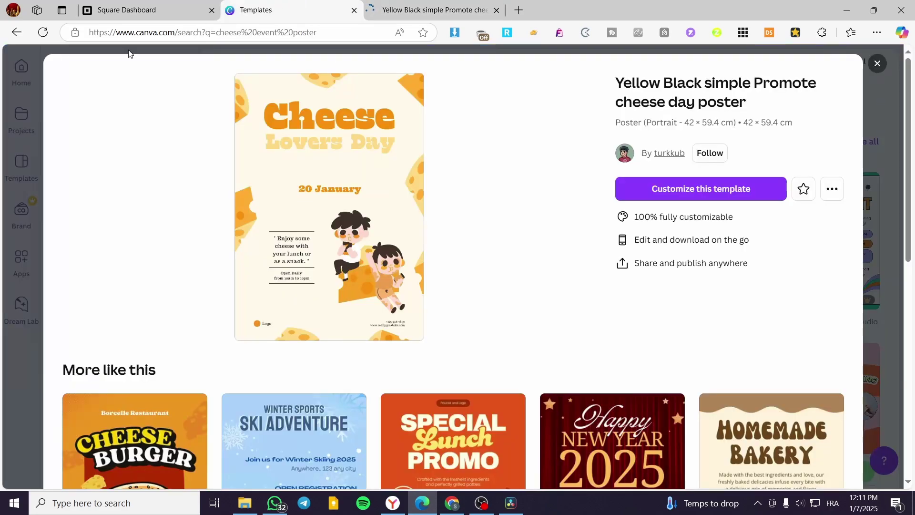
left_click(870, 70)
right_click(68, 68)
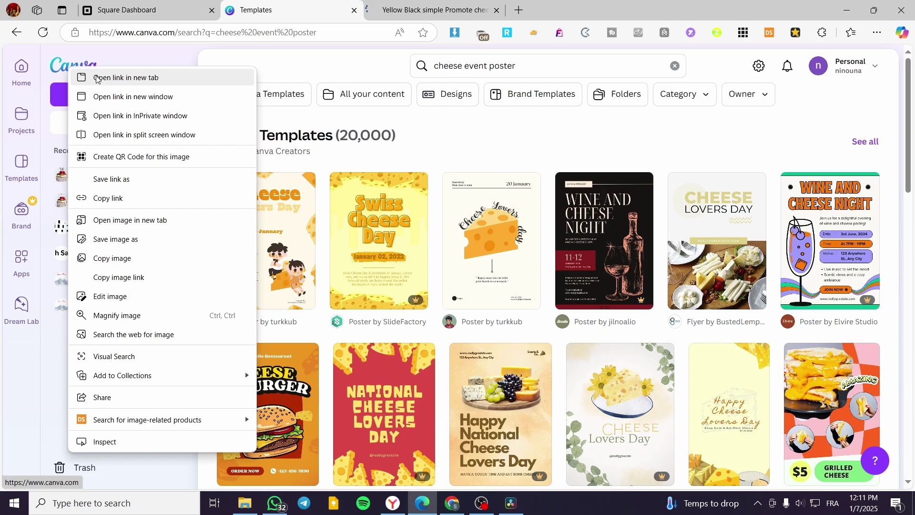
left_click(831, 127)
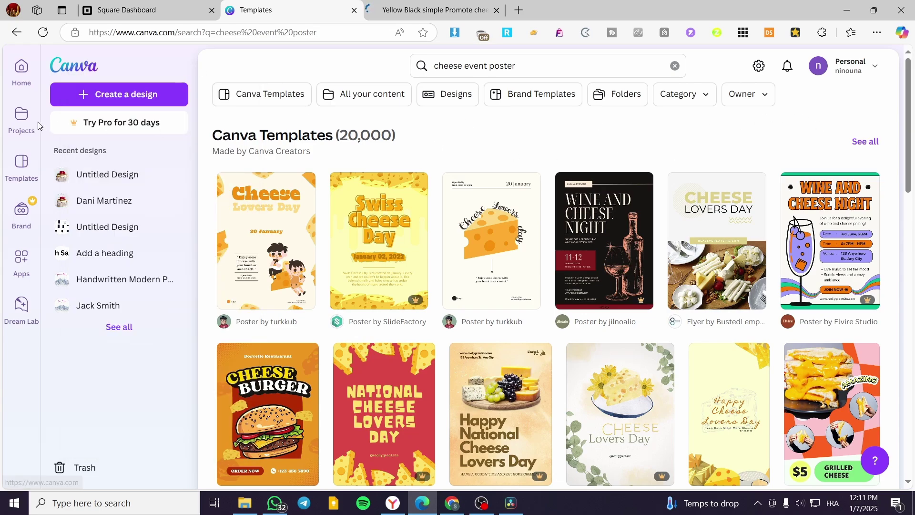
left_click(49, 81)
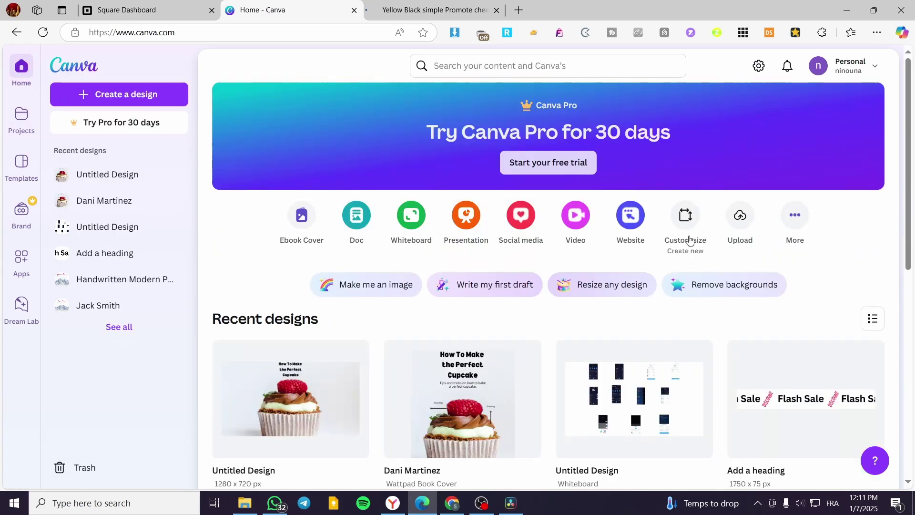
left_click(686, 219)
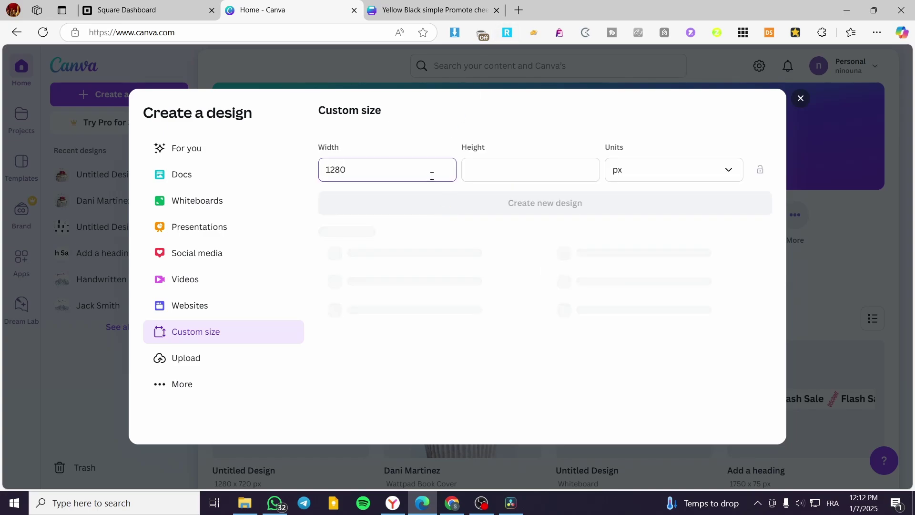
key("Tab")
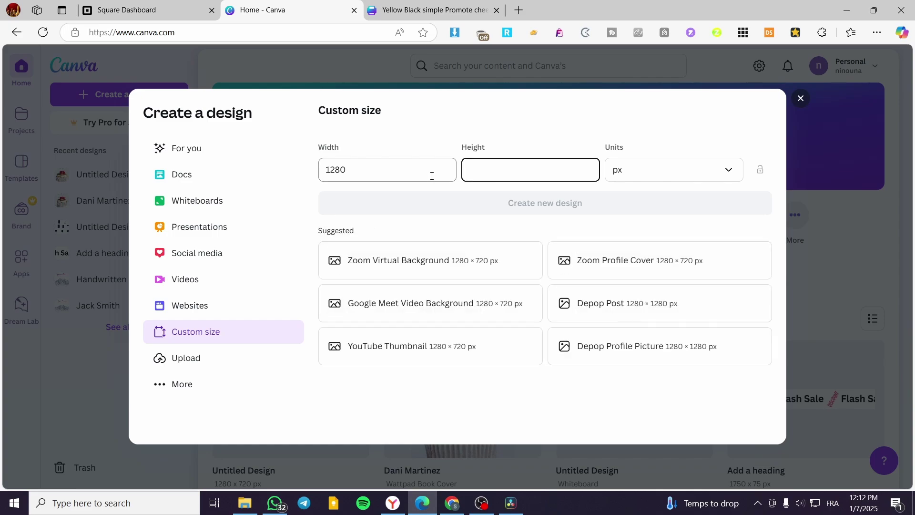
type("720")
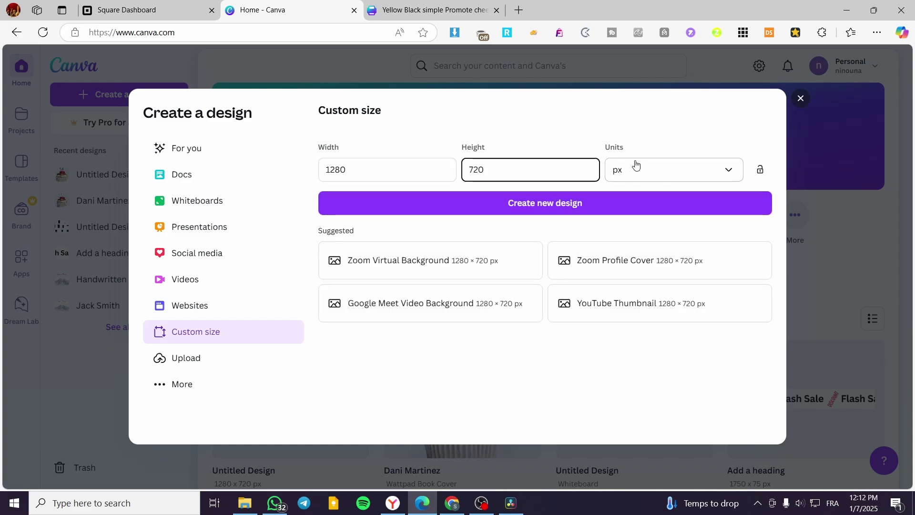
left_click(586, 208)
- Copy all elements of the cheese day poster and paste them into the blank 1280 × 720 px design
key("ctrl+Tab")
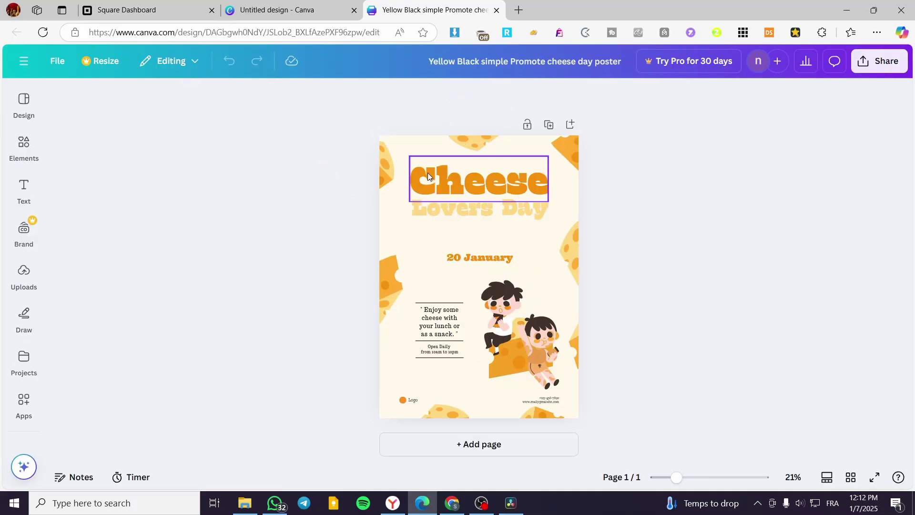
key("ctrl+a")
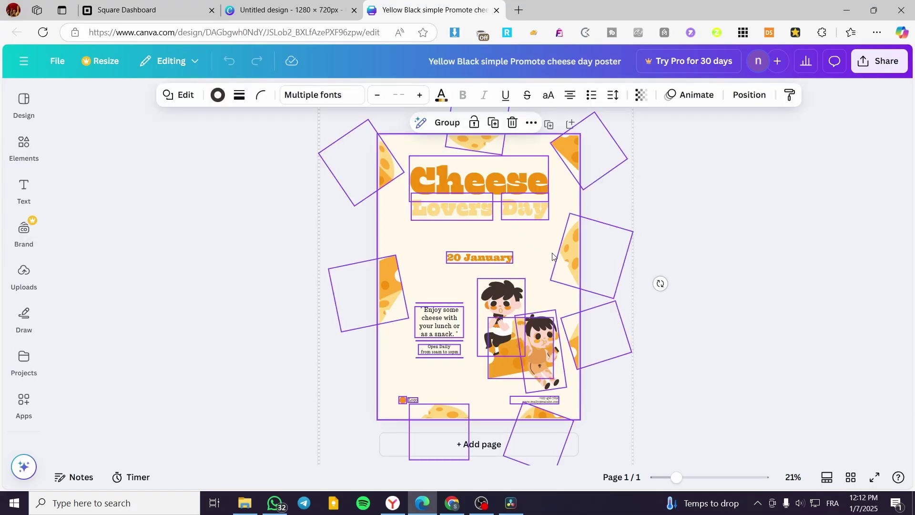
key("ctrl+c")
key("ctrl+shift+Tab")
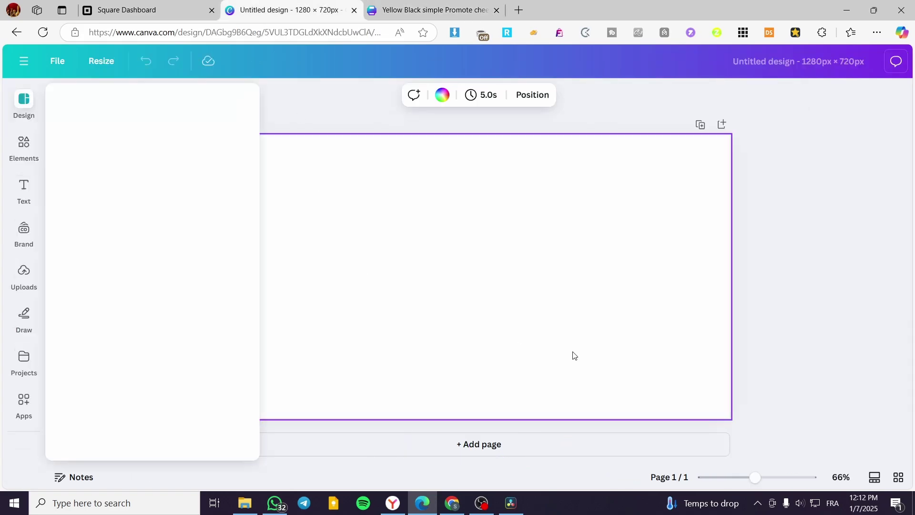
key("ctrl+v")
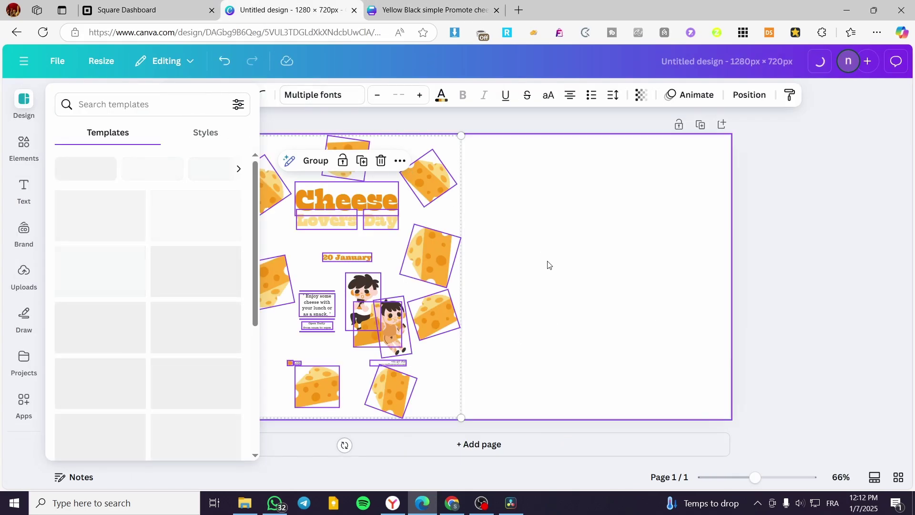
left_click(486, 286)
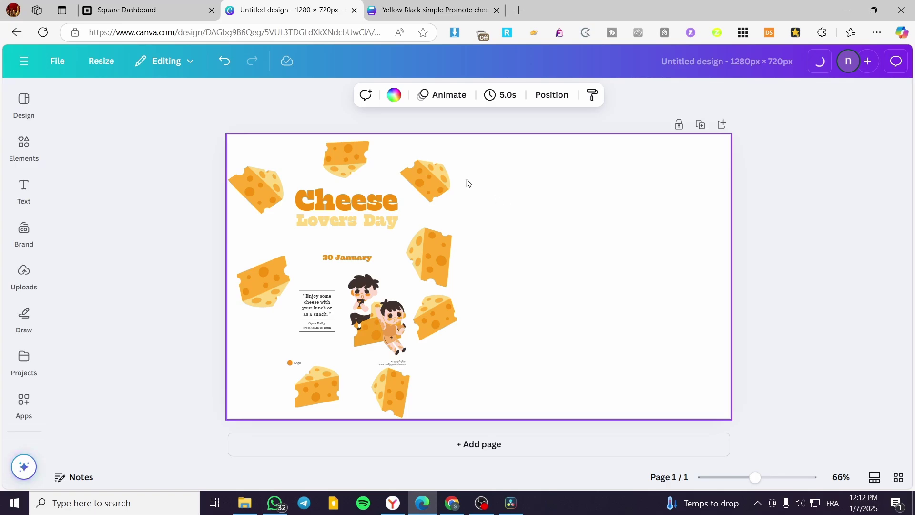
- Change the new design's page background to the cream colour used by the cheese day poster
left_click(394, 95)
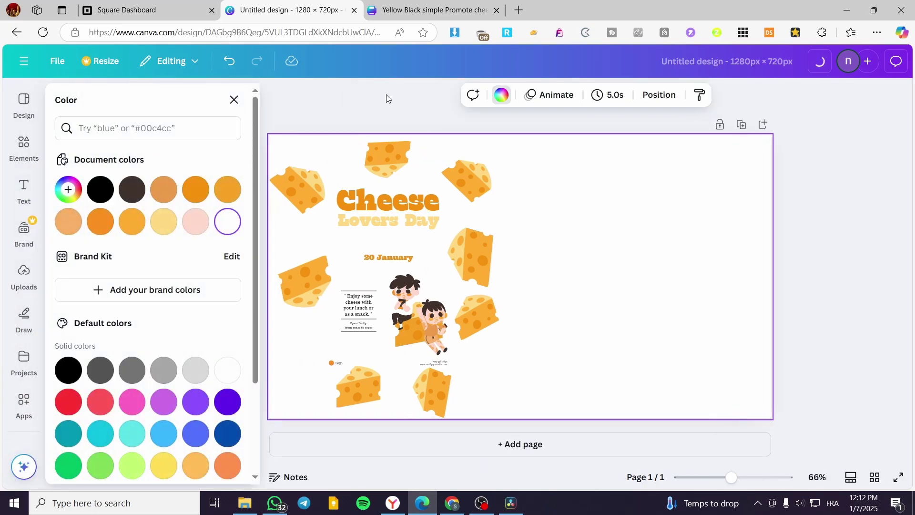
left_click(431, 10)
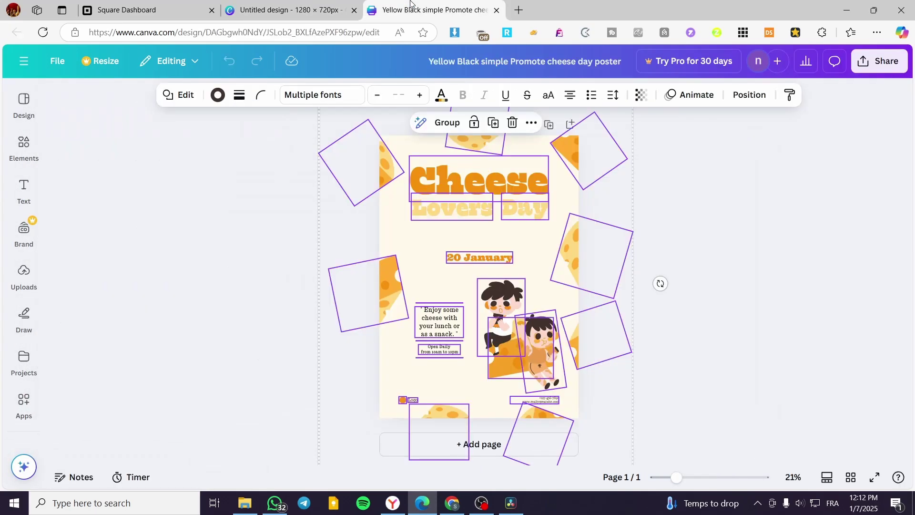
left_click(439, 266)
key("ctrl+shift+Tab")
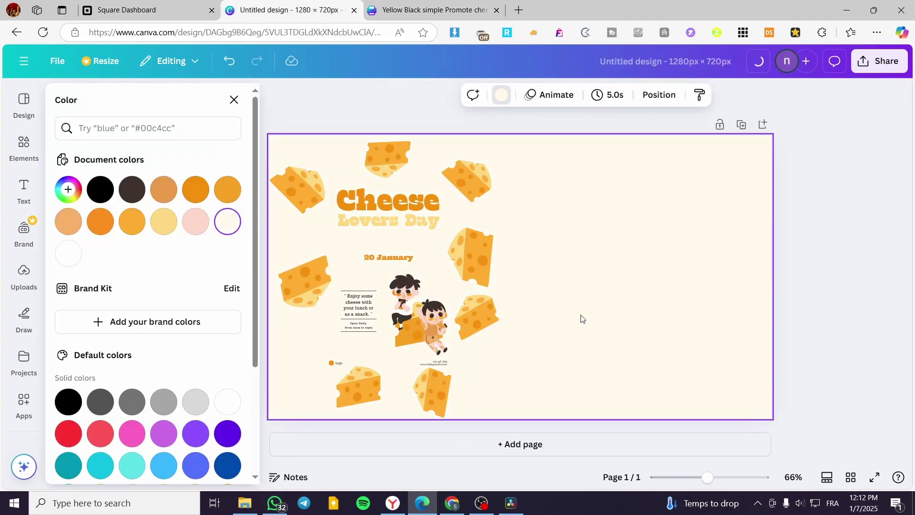
- Select all the pasted poster elements and scale them down together toward the page's upper-left corner
left_click(464, 244)
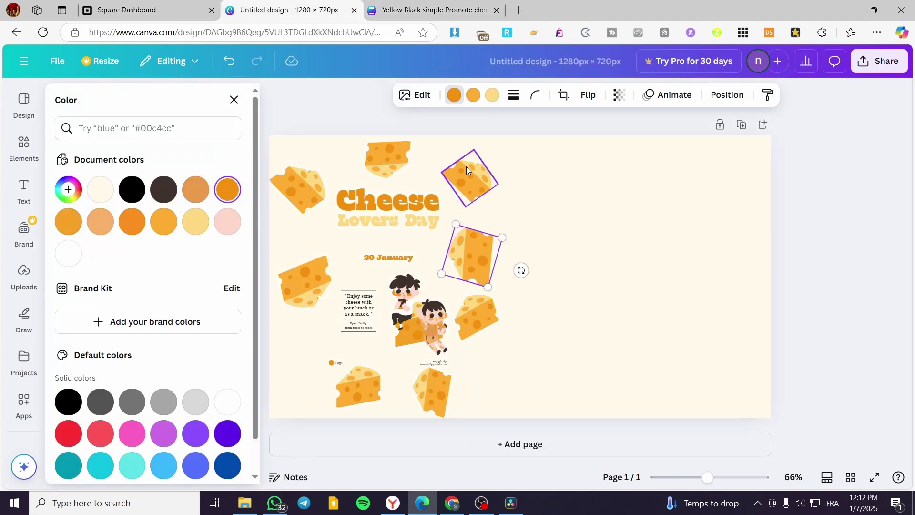
left_click(466, 166, "shift")
key("ctrl+a")
left_click_drag(467, 419, 381, 414)
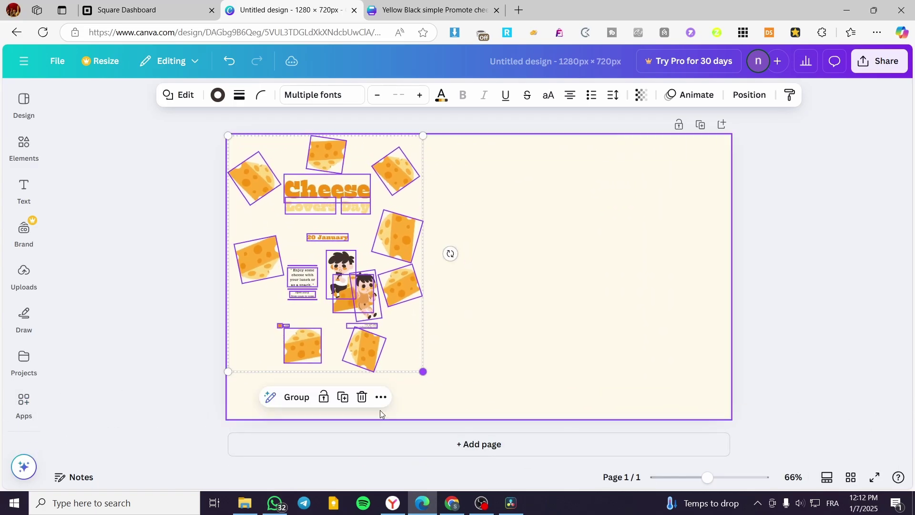
- Enlarge the five upper cheese wedges together and move them to the right part of the page
left_click(403, 193)
left_click(396, 240)
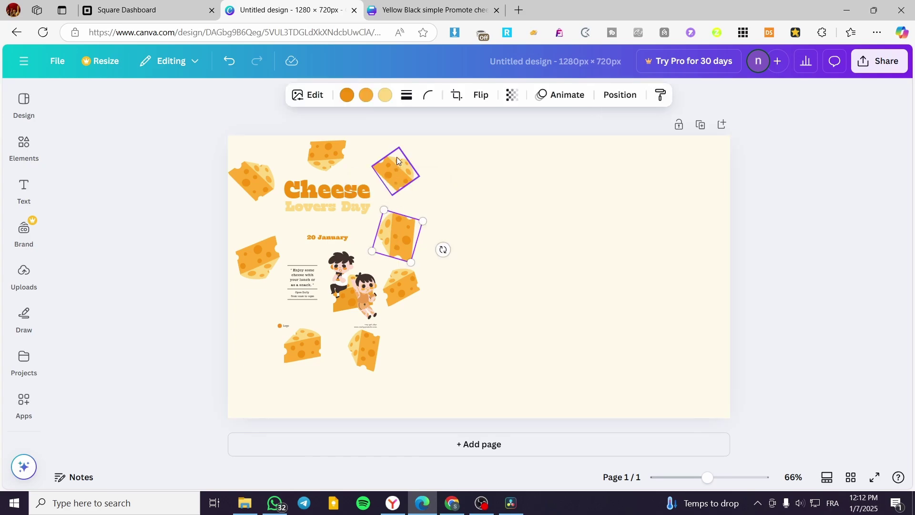
left_click(396, 157, "shift")
left_click(335, 152, "shift")
left_click(251, 180, "shift")
left_click(256, 253, "shift")
left_click_drag(422, 270, 714, 415)
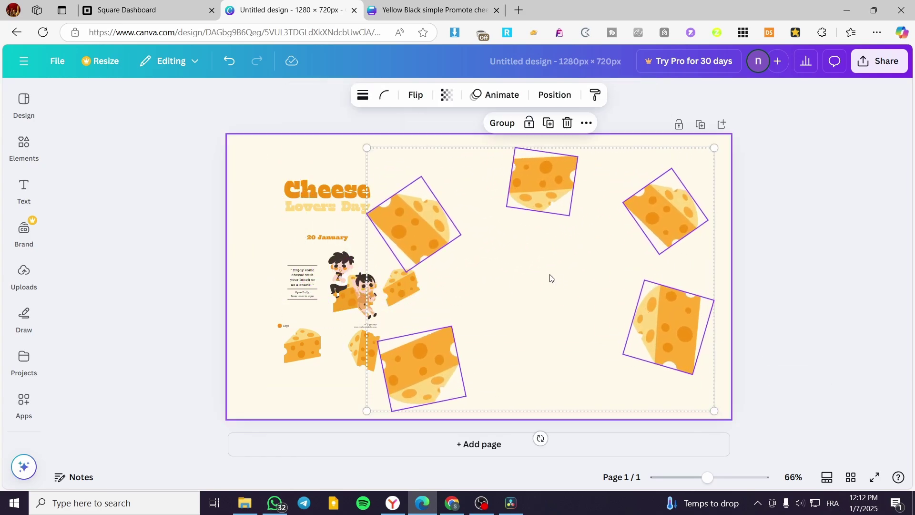
left_click_drag(549, 276, 470, 257)
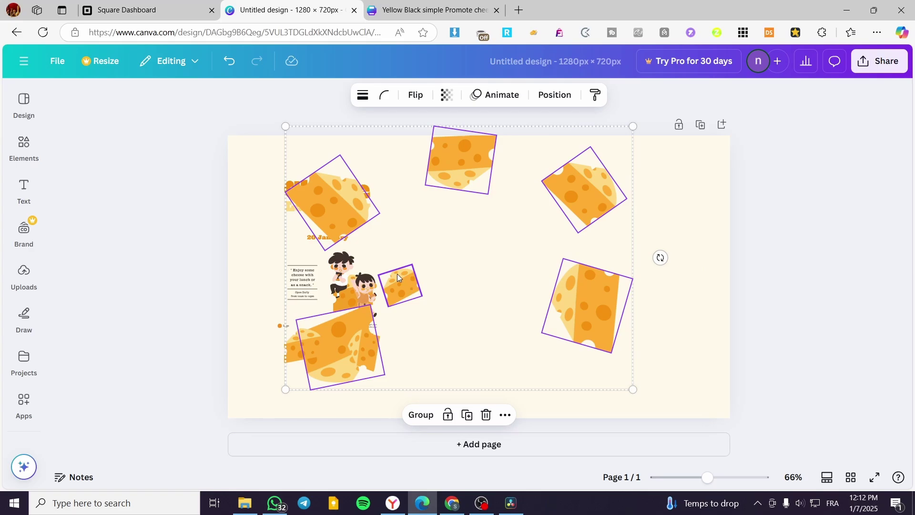
left_click_drag(505, 281, 640, 278)
- Enlarge the title, date, quote, two characters and remaining cheese wedges together, and move them toward the page's upper right
left_click(336, 192)
left_click(354, 217)
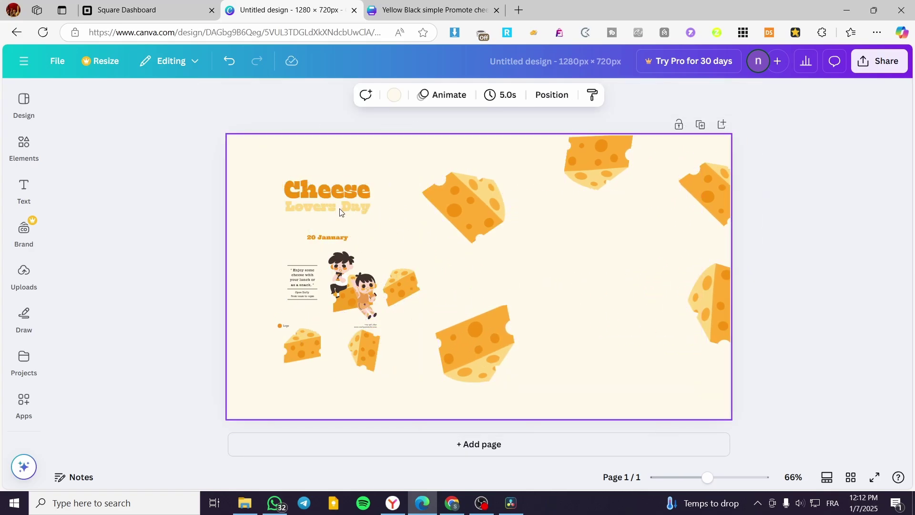
left_click(355, 209)
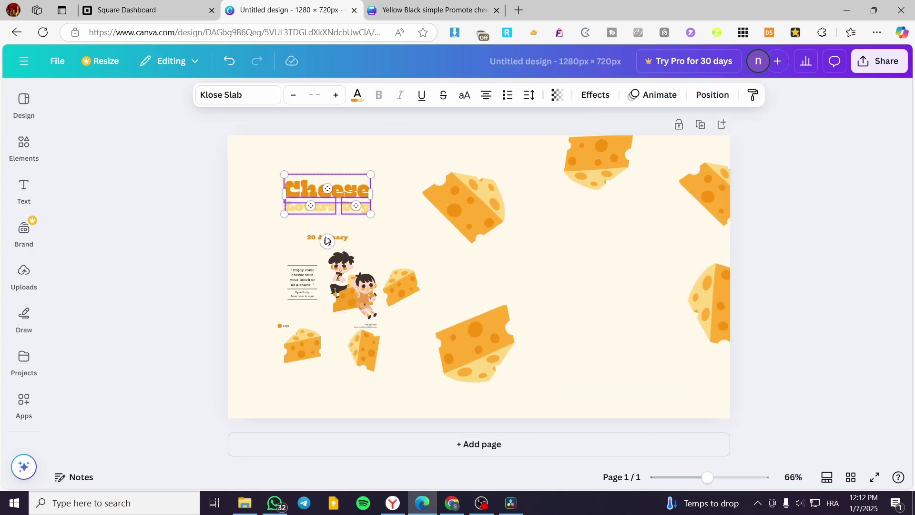
left_click(326, 238, "shift")
left_click(305, 276, "shift")
left_click(305, 299, "shift")
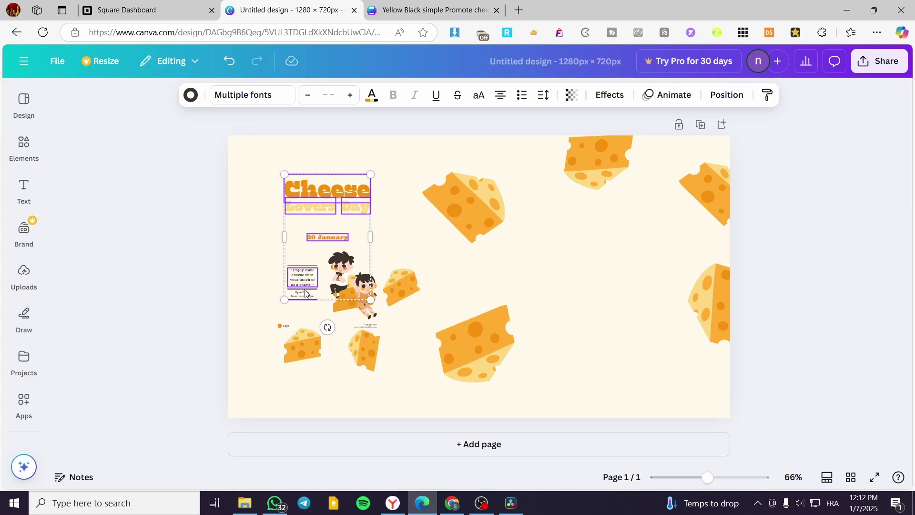
left_click(340, 272, "shift")
left_click(369, 289, "shift")
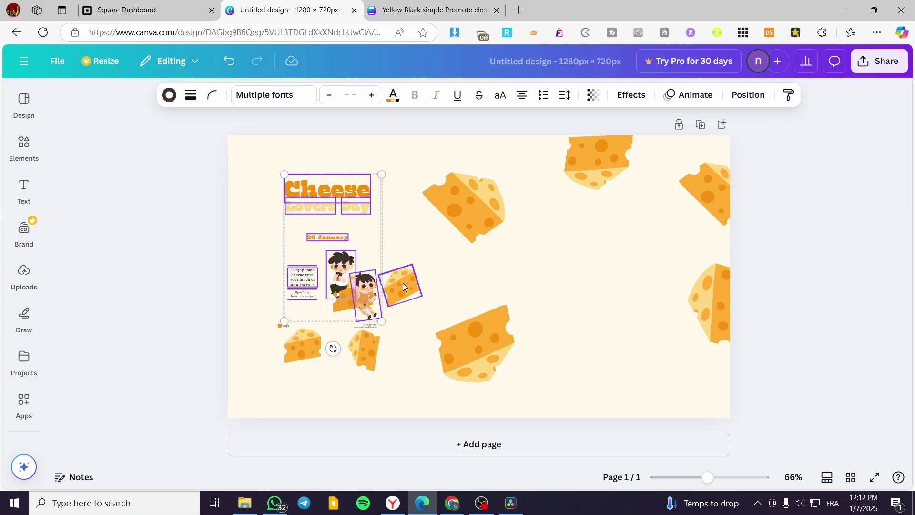
left_click(299, 340, "shift")
left_click(358, 347, "shift")
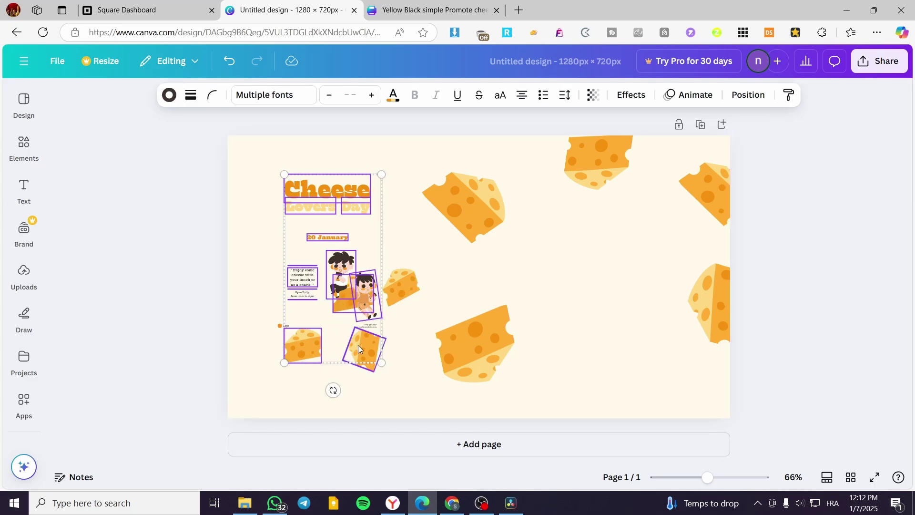
left_click_drag(422, 371, 764, 403)
left_click_drag(486, 284, 637, 192)
left_click_drag(423, 192, 295, 199)
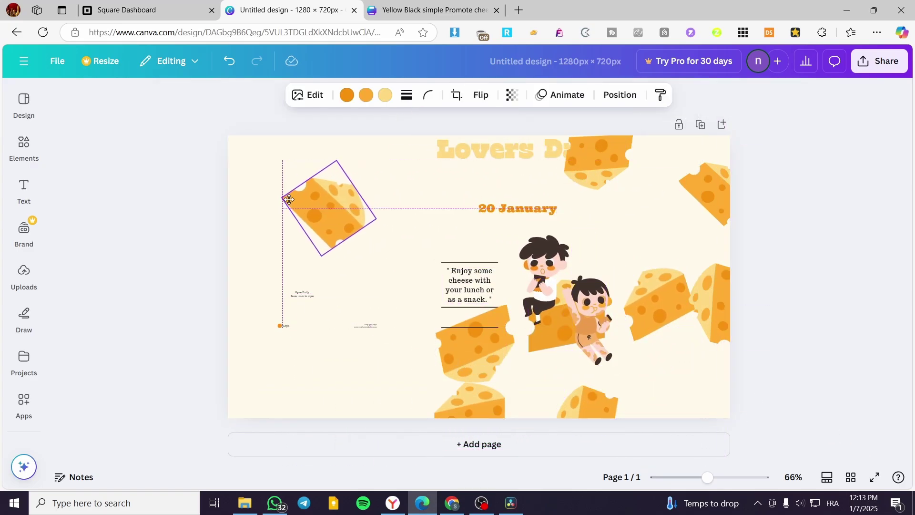
left_click(541, 261)
left_click_drag(542, 261, 525, 245)
left_click(451, 282)
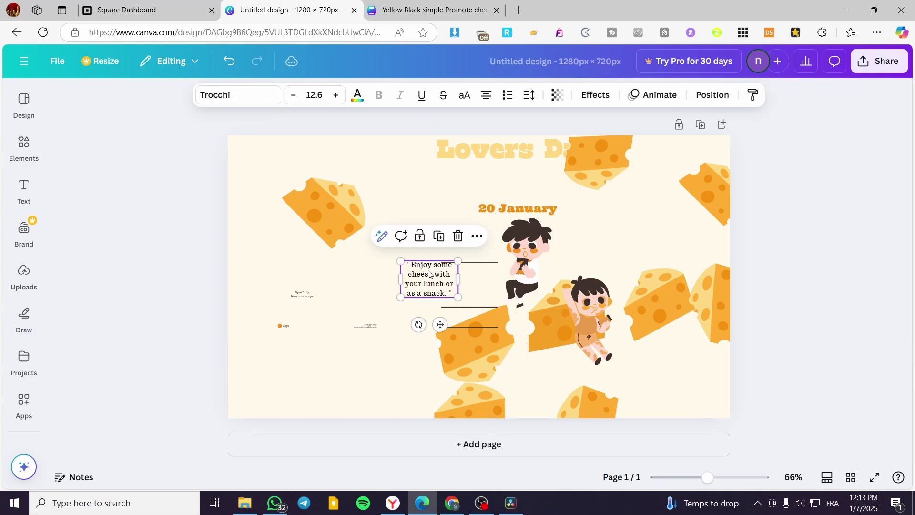
- Undo the moves of the quote, seated character and cheese wedge, along with the enlarged title group's move toward the upper right
key("ctrl+z")
key("ctrl+z")
key("ctrl+z")
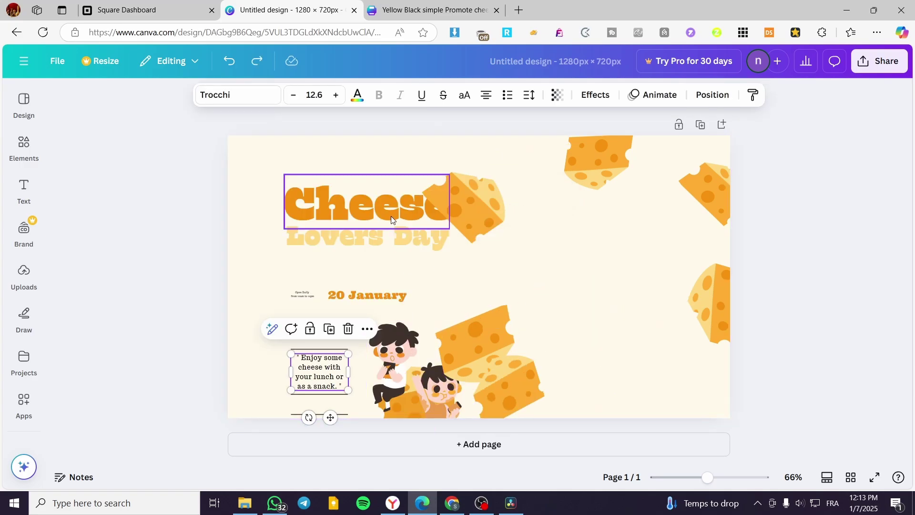
- Spread four cheese wedges along the page's edges: two at the top, one on the left and one at the bottom
left_click_drag(458, 191, 341, 135)
left_click_drag(599, 160, 500, 151)
left_click(478, 344)
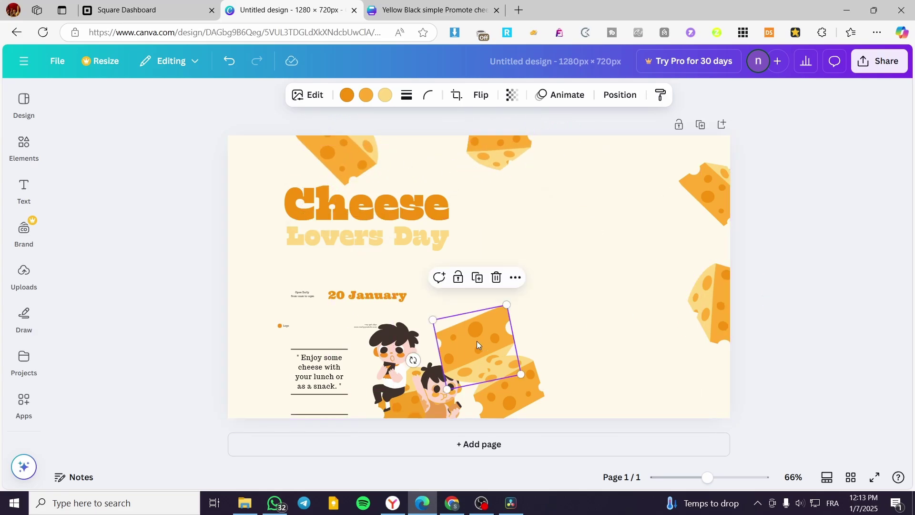
left_click_drag(478, 344, 248, 270)
left_click(505, 386)
left_click_drag(505, 386, 610, 424)
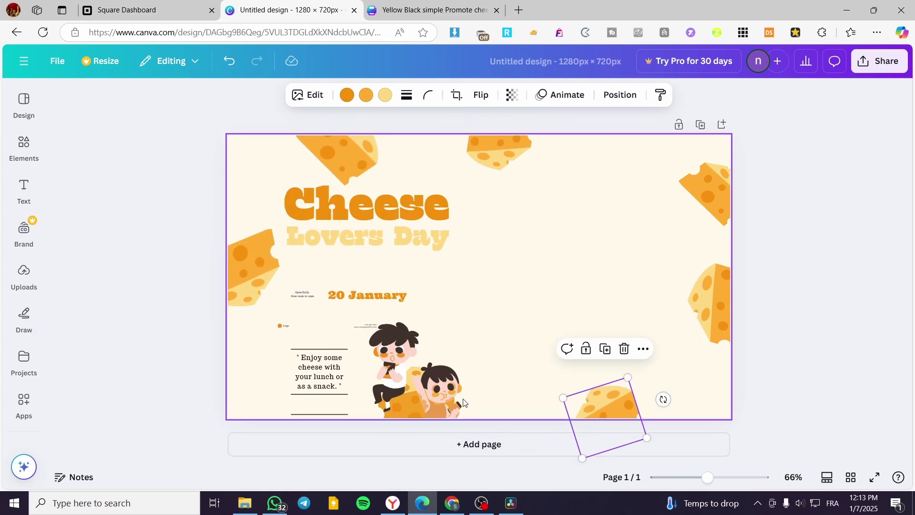
- Move the two characters to the page's lower centre and place the quote with its three divider lines just left of them
left_click_drag(446, 381, 543, 362)
left_click_drag(391, 372, 512, 355)
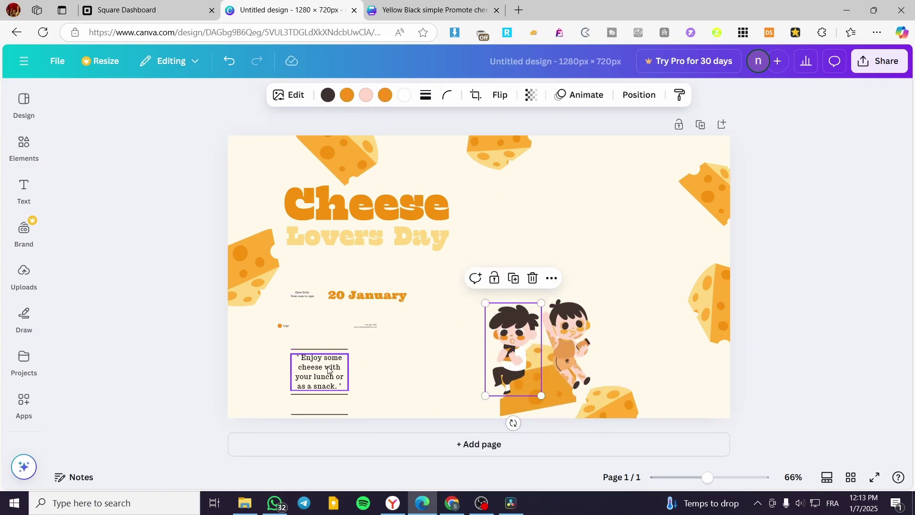
left_click_drag(329, 371, 453, 349)
left_click_drag(345, 349, 462, 332)
left_click_drag(339, 394, 468, 371)
left_click_drag(316, 414, 453, 377)
- Place the contact details and opening hours just above the quote, and the 20 January date above the characters
left_click_drag(365, 326, 466, 329)
left_click_drag(303, 294, 440, 328)
left_click_drag(361, 294, 498, 288)
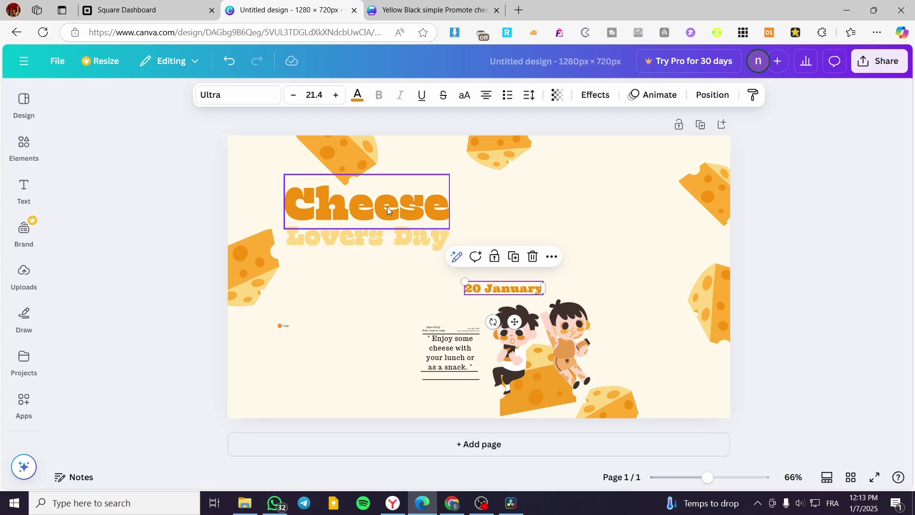
- Enlarge the Cheese Lovers Day title, centre it in the page's upper half, and shift the date under the word Day
left_click(353, 207)
left_click_drag(431, 243, 581, 258)
left_click_drag(434, 265, 369, 281)
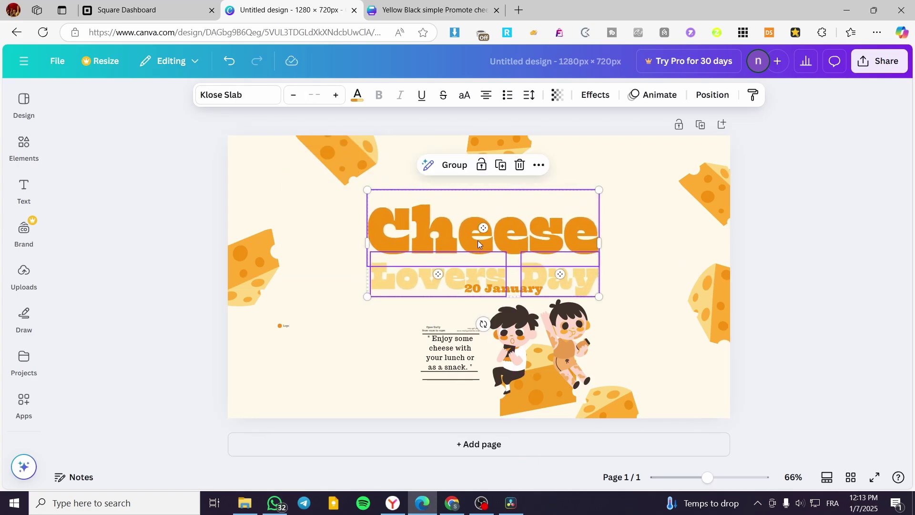
left_click_drag(504, 289, 553, 291)
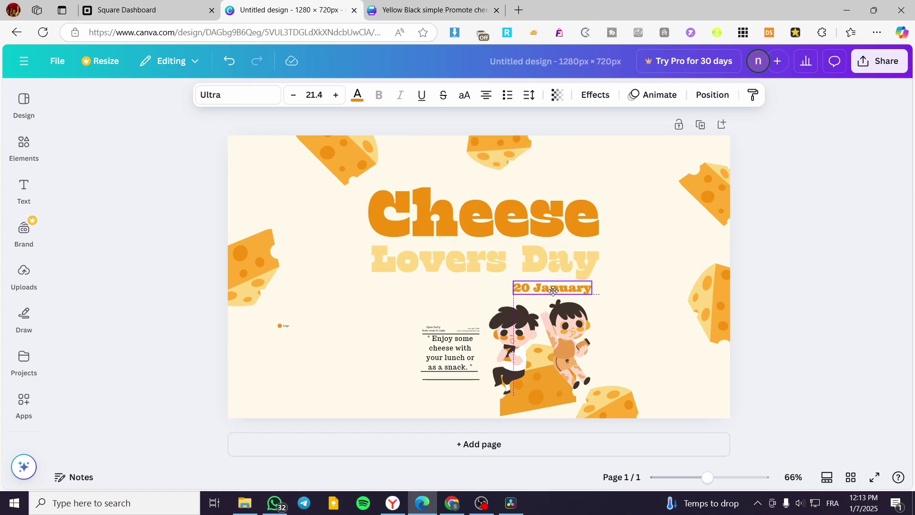
- Increase the opening hours text to size 9.5, widen its box to fit two lines, and place it above the quote's left part
left_click(432, 336)
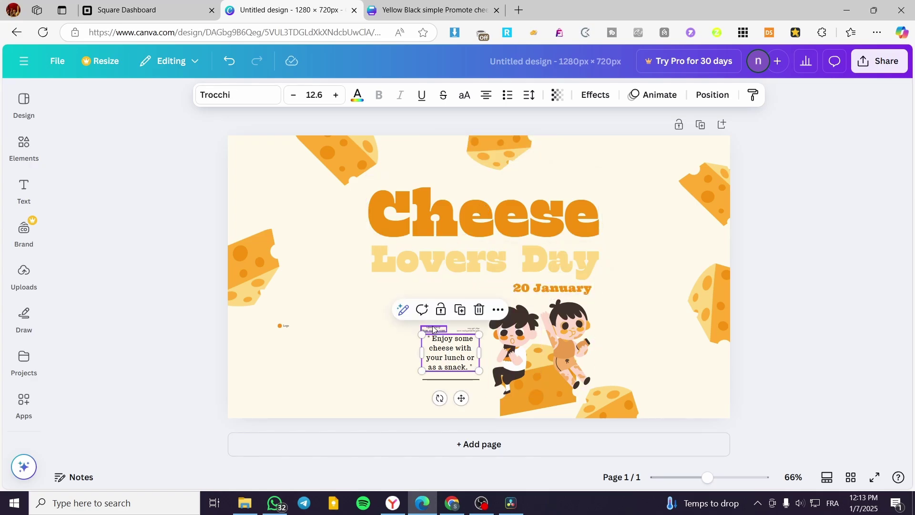
left_click(431, 331)
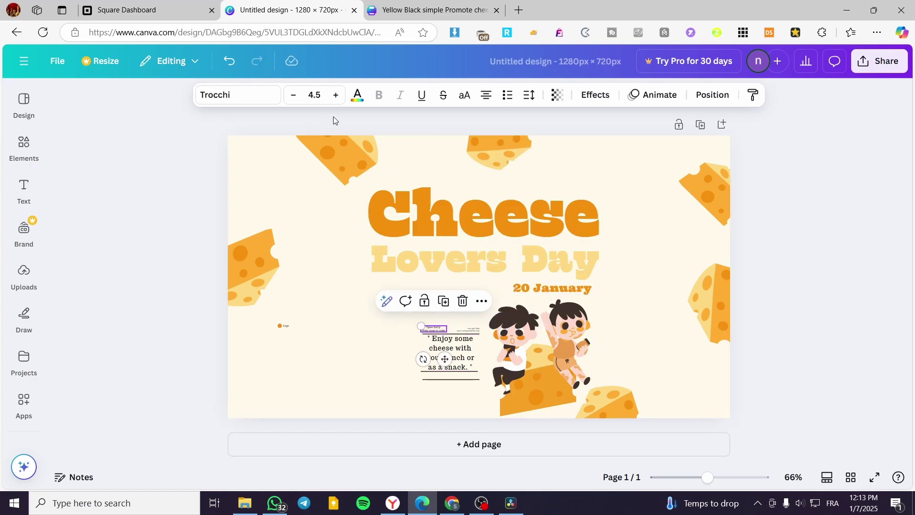
left_click(337, 101)
left_click(338, 101)
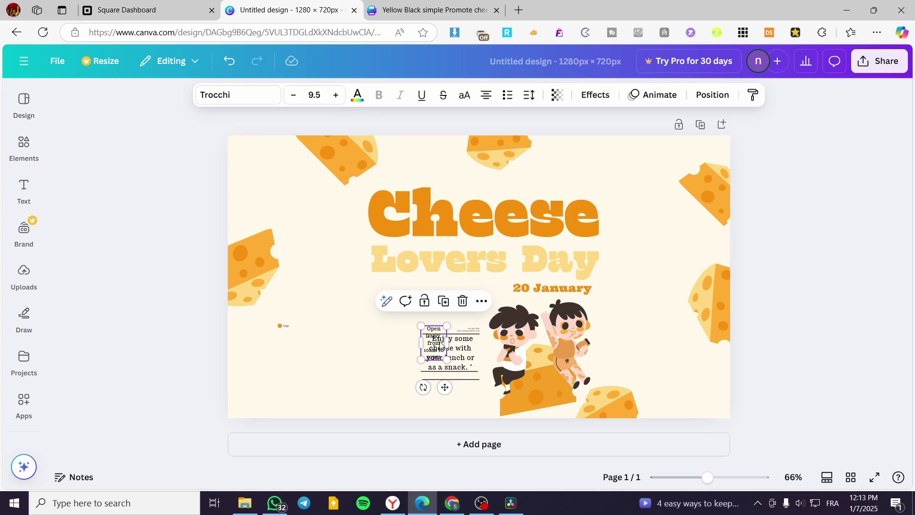
left_click_drag(448, 342, 494, 371)
left_click_drag(421, 332, 281, 323)
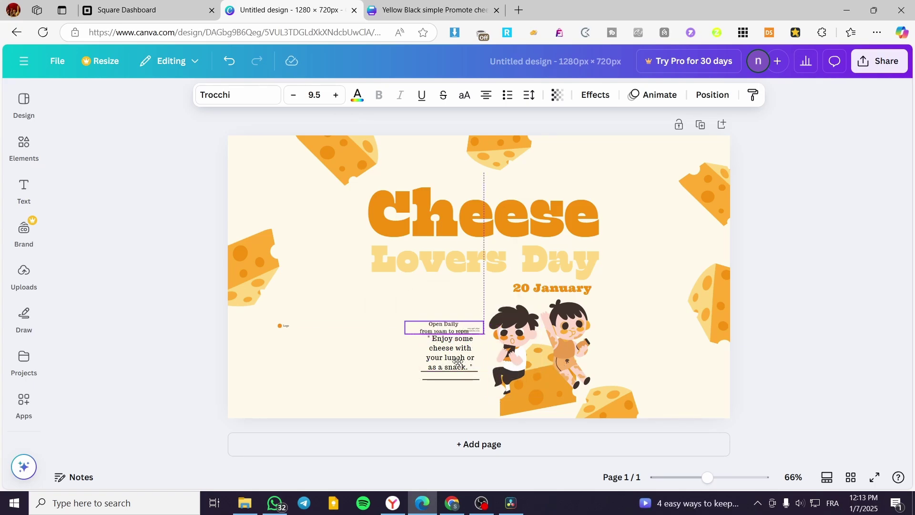
- Increase the contact details text to size 10.6, widen its box, and move it below the divider lines under the quote
left_click(477, 330)
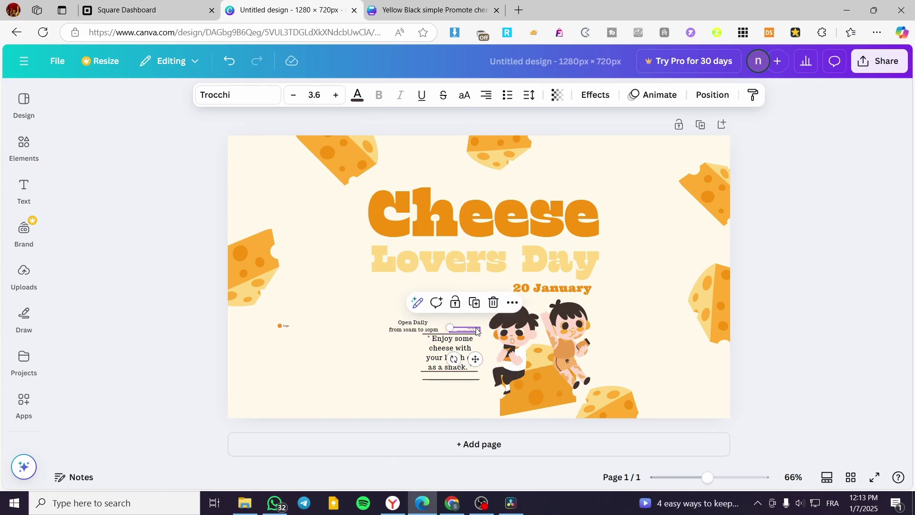
left_click(340, 95)
left_click(341, 96)
left_click(340, 95)
left_click_drag(486, 343, 531, 342)
left_click_drag(501, 368, 449, 422)
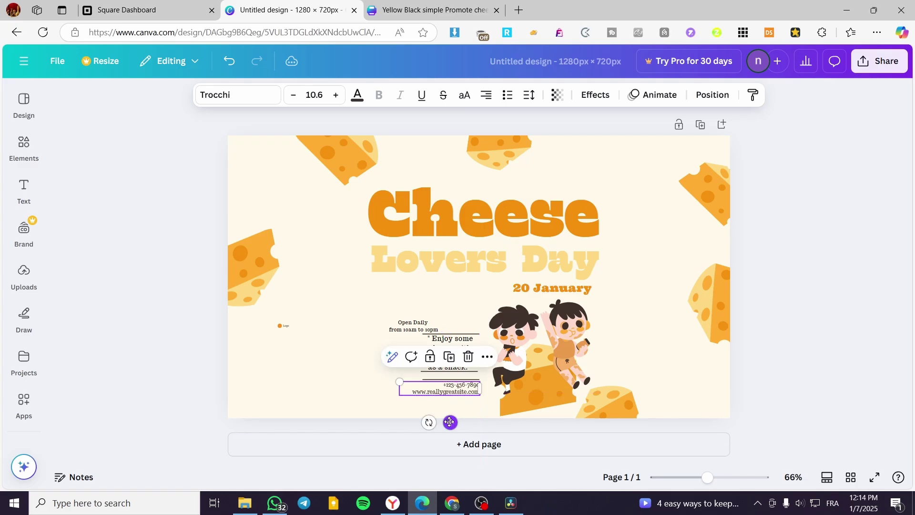
- Widen the quote's text box to the left and lengthen the two divider lines below it to match
left_click(432, 352)
left_click_drag(420, 351, 390, 352)
left_click(456, 374)
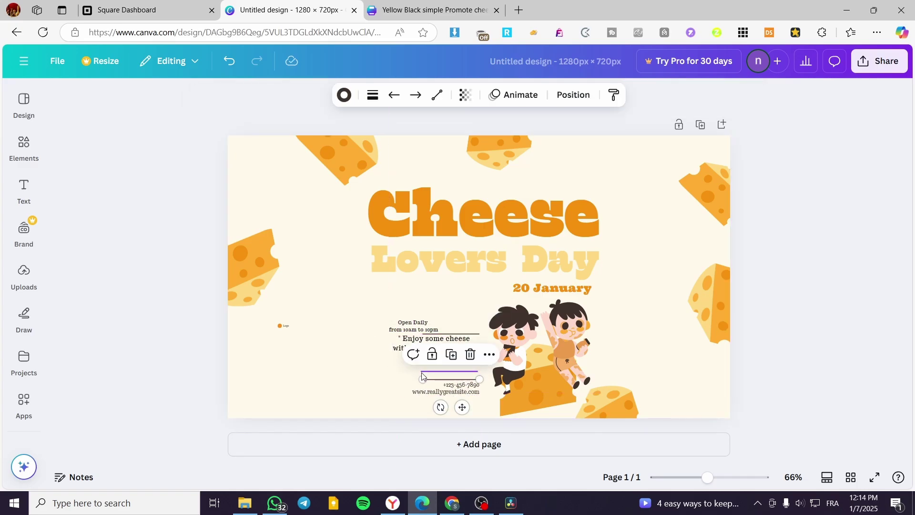
left_click_drag(423, 379, 396, 372)
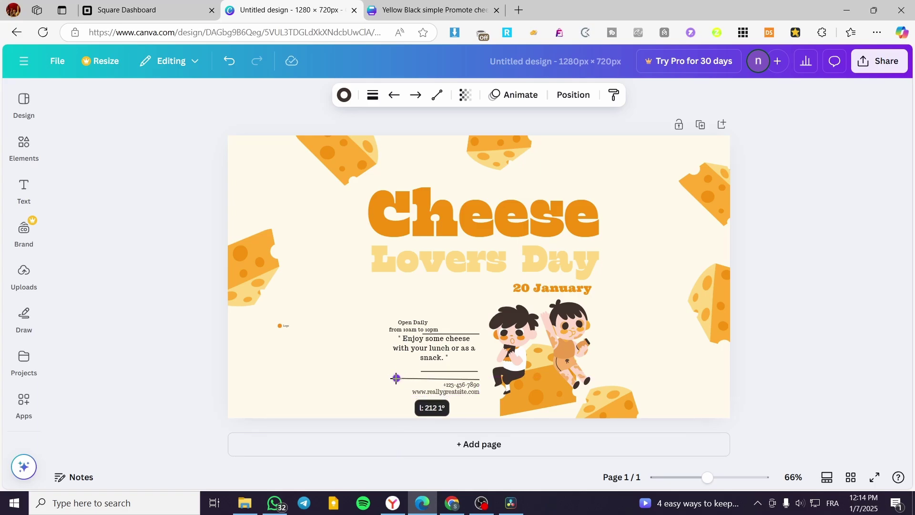
left_click_drag(396, 379, 401, 372)
left_click(473, 371)
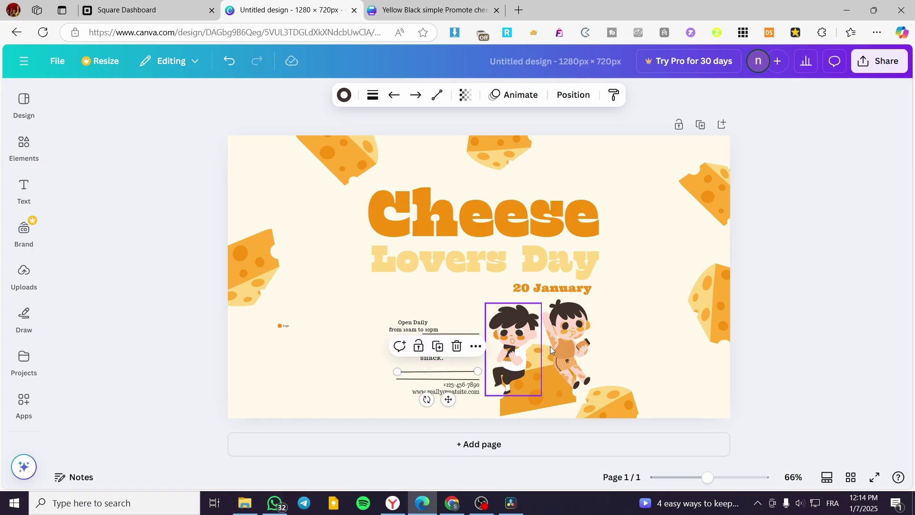
left_click(794, 229)
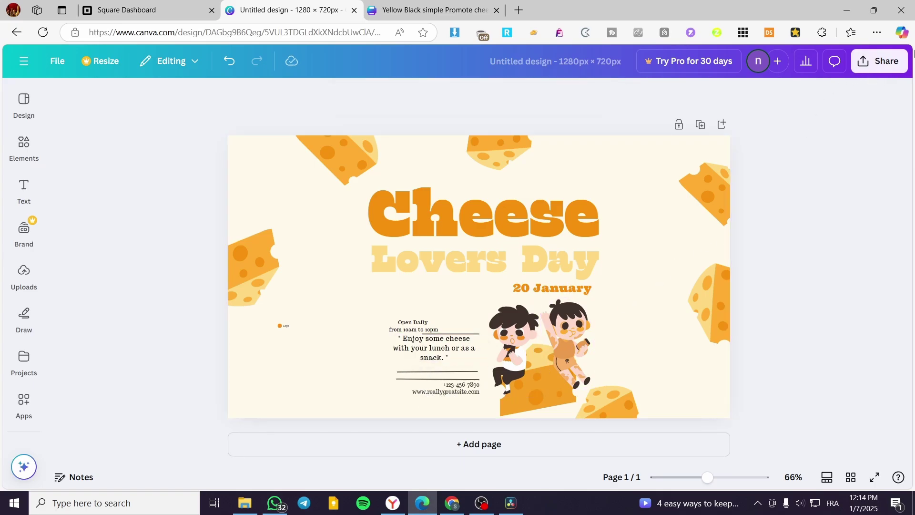
- Download the finished 1280 × 720 px design as a PNG
left_click(900, 62)
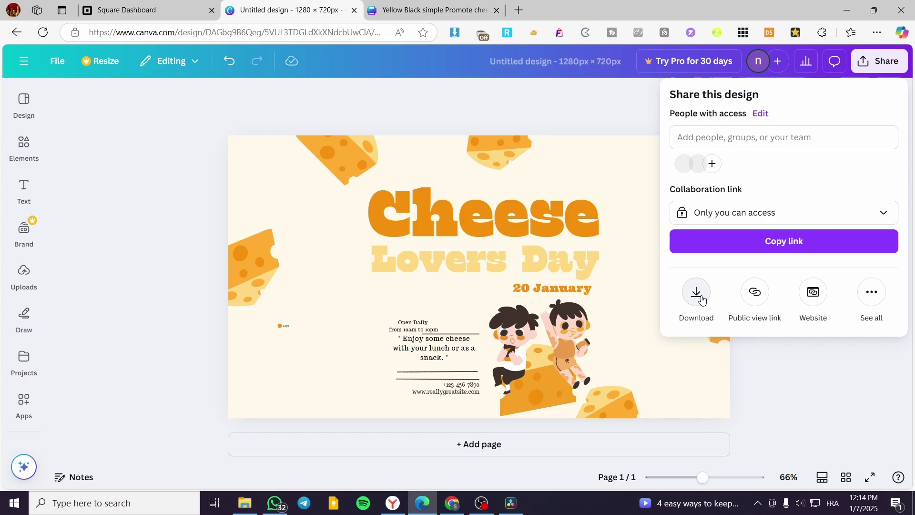
left_click(698, 296)
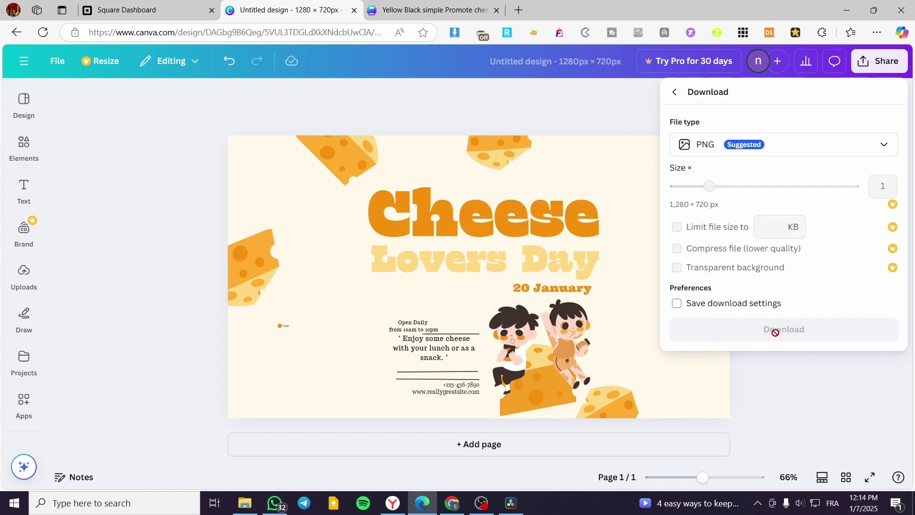
left_click(744, 333)
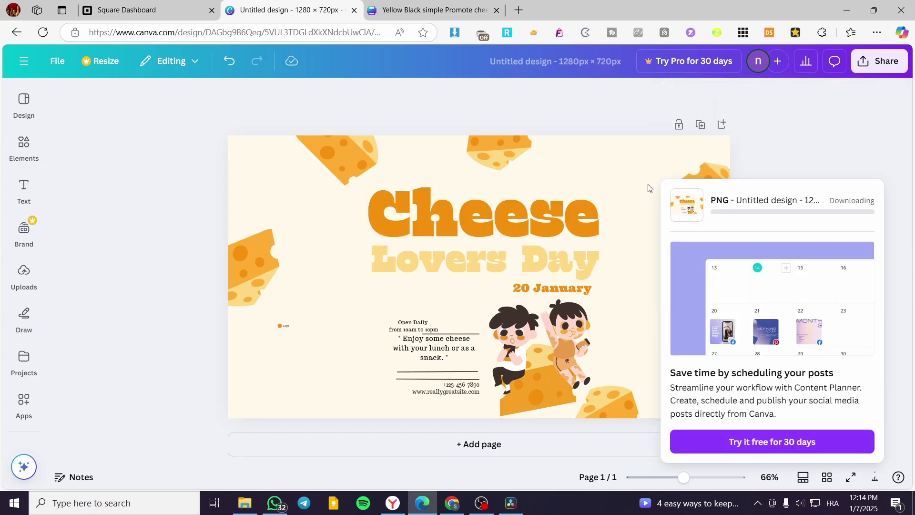
- Switch to the Square item form and add the downloaded Untitled design (2).png as the item's image
left_click(141, 9)
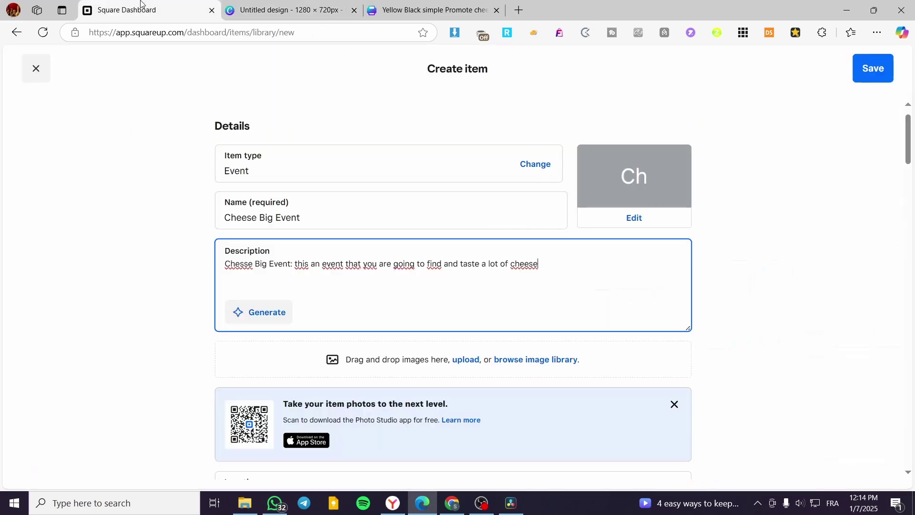
left_click(320, 12)
left_click(141, 9)
left_click(751, 348)
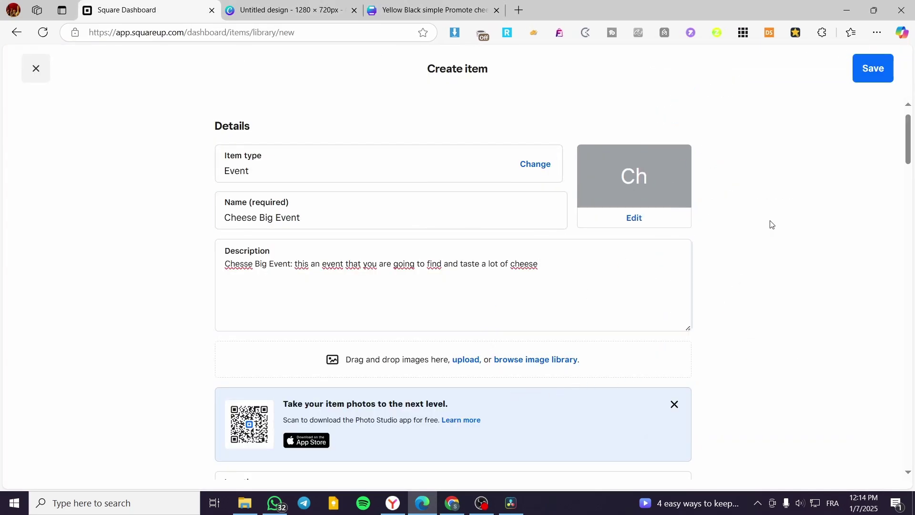
left_click(877, 33)
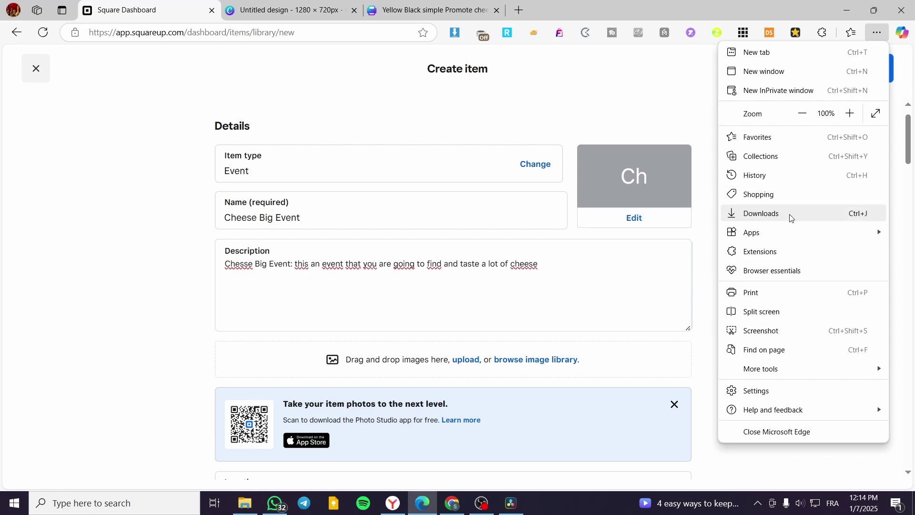
left_click(784, 214)
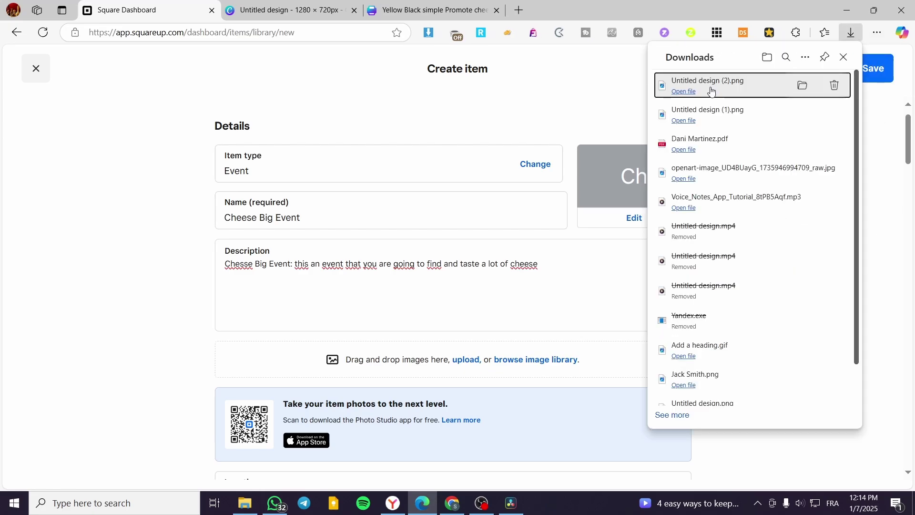
left_click_drag(416, 341, 367, 370)
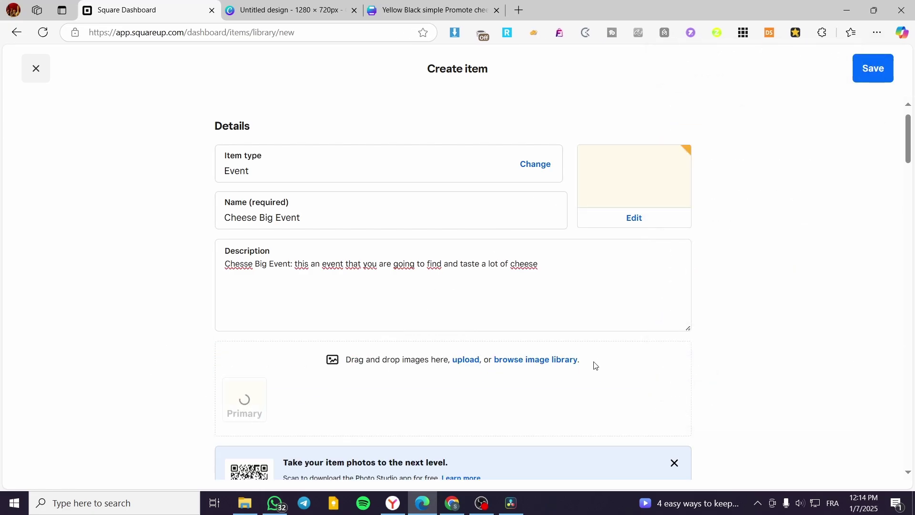
- Check the item's location availability settings and close them without changes
scroll(595, 366, "down", 3)
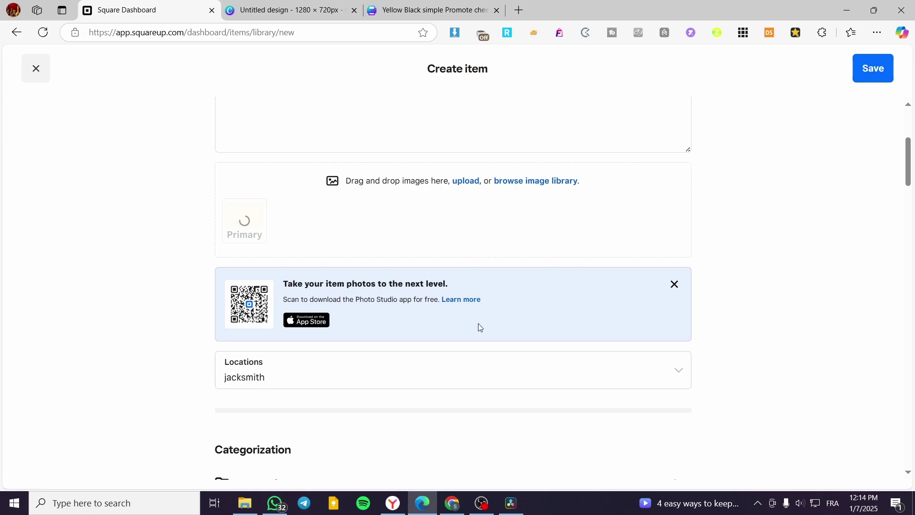
scroll(313, 288, "down", 2)
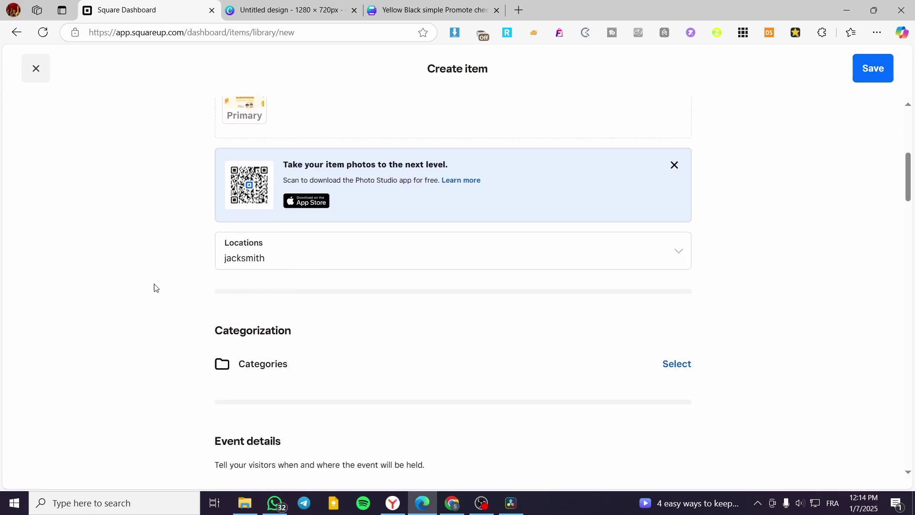
left_click(275, 251)
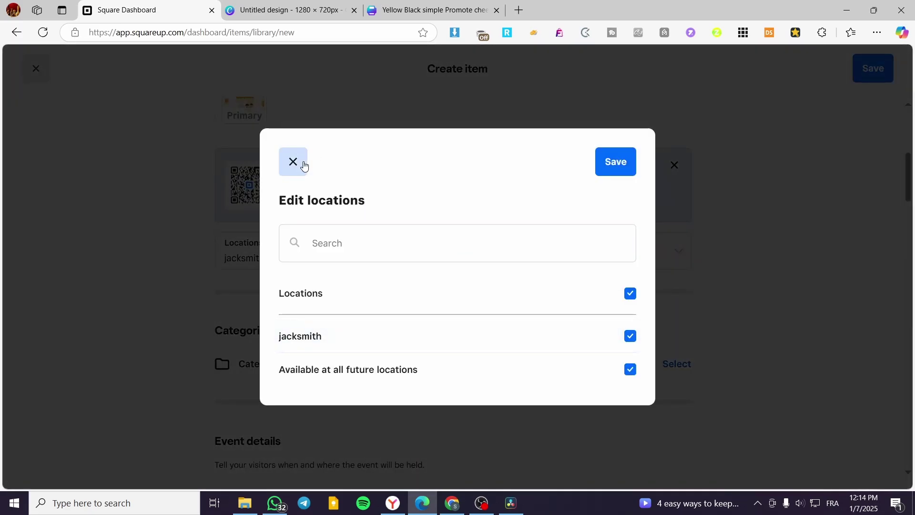
left_click(304, 166)
- Search the item's categories for "Event" and close the category selection
scroll(539, 243, "down", 2)
left_click(684, 246)
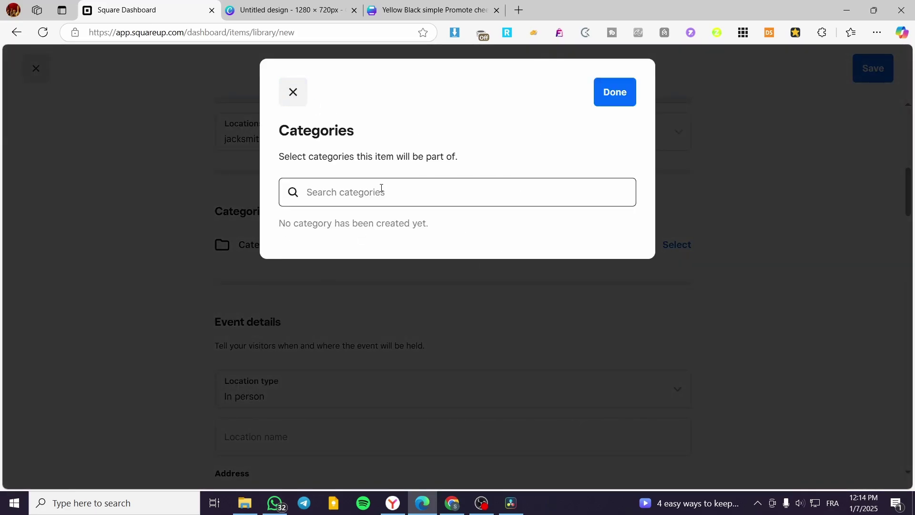
type("Event")
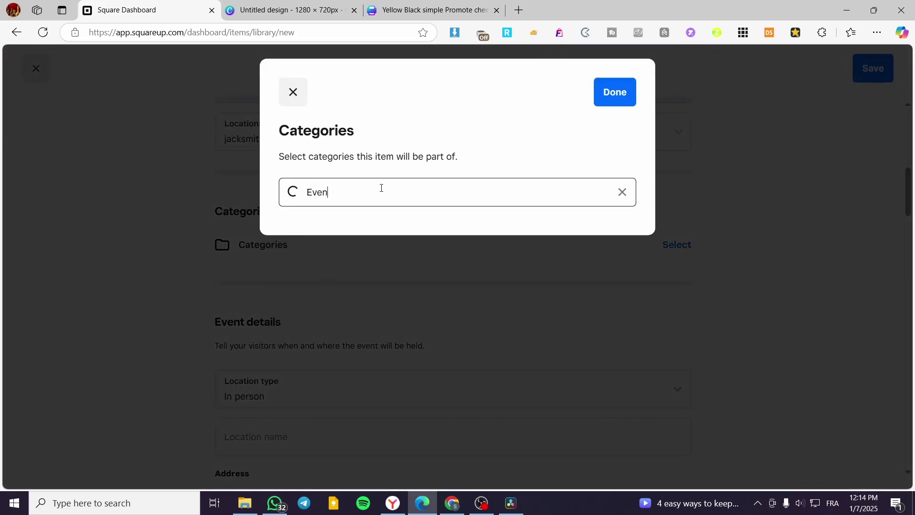
left_click(607, 90)
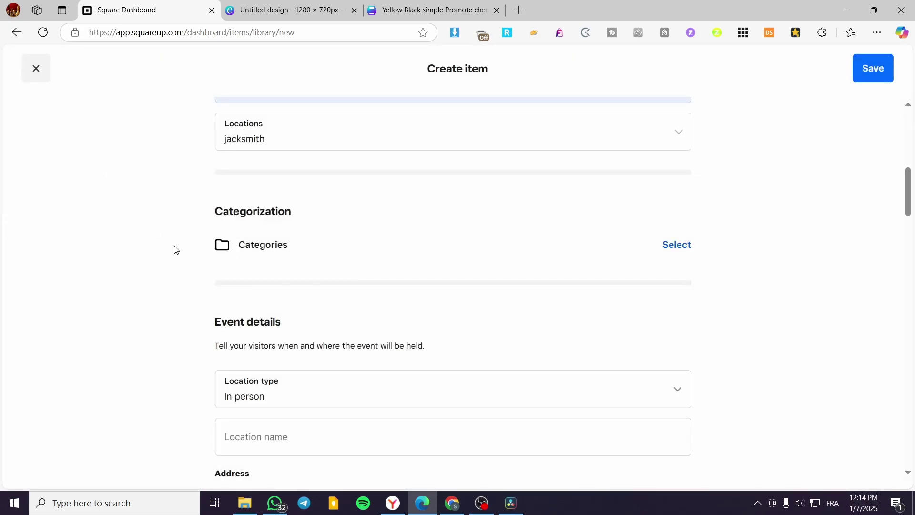
- Check the location type setting in the event details, keeping In person
scroll(351, 290, "down", 2)
left_click(251, 277)
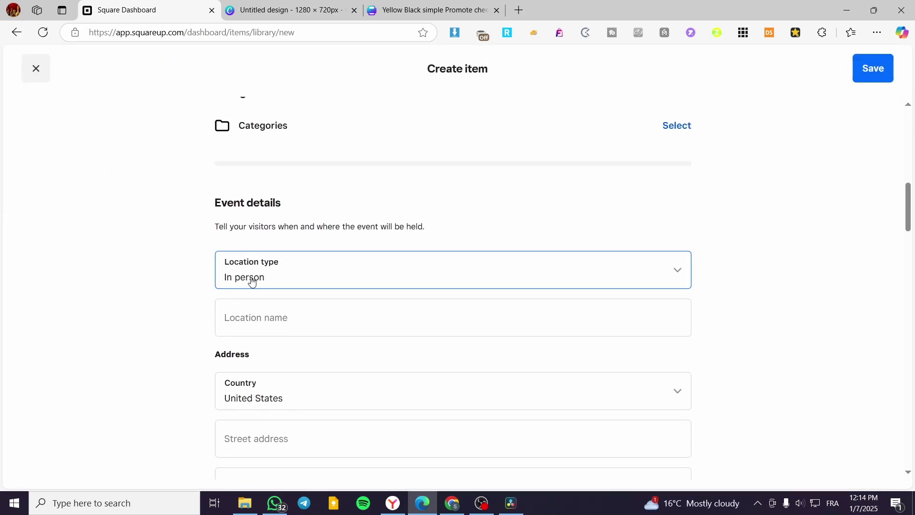
left_click(312, 205)
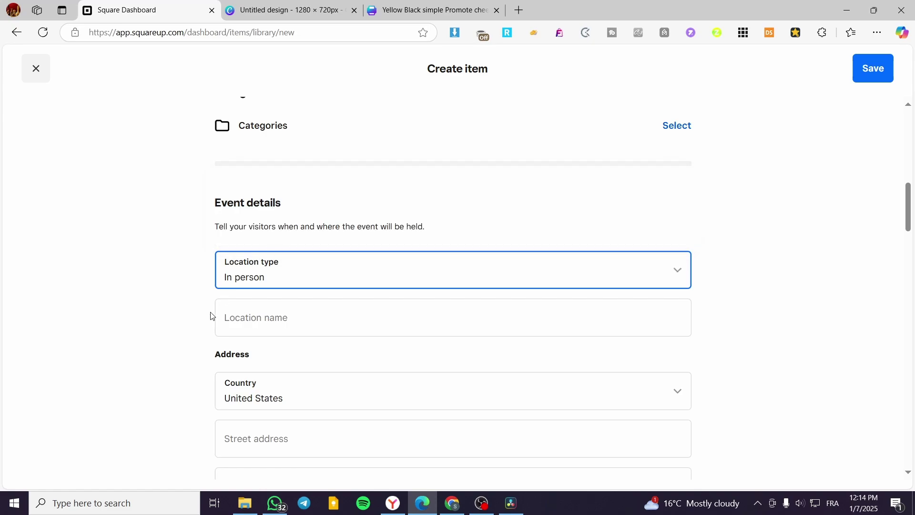
- Enter the event's location name and copy its street portion into the street address
left_click(243, 317)
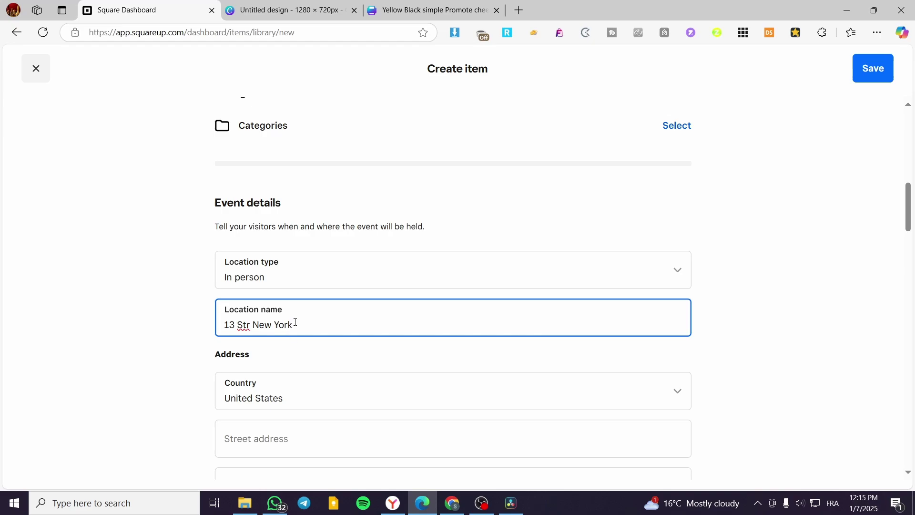
left_click_drag(295, 322, 253, 324)
scroll(184, 384, "down", 2)
left_click(286, 320)
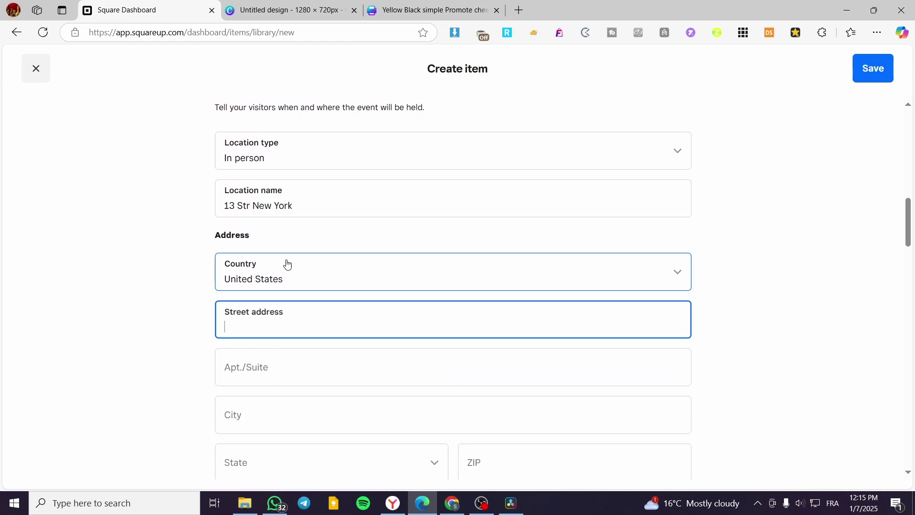
left_click_drag(252, 205, 223, 206)
key("ctrl+c")
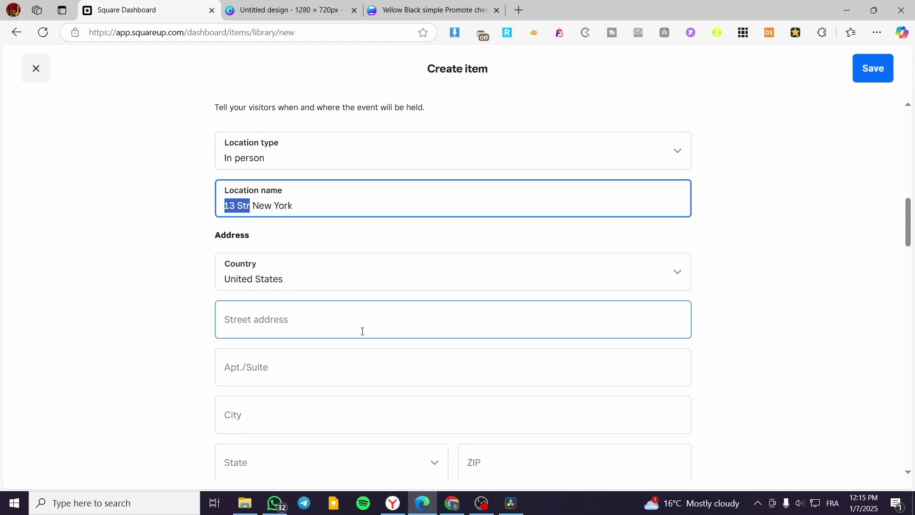
left_click(303, 320)
key("ctrl+v")
- Fill in the event's apartment/suite, city and ZIP from the saved New York address entry
left_click(223, 371)
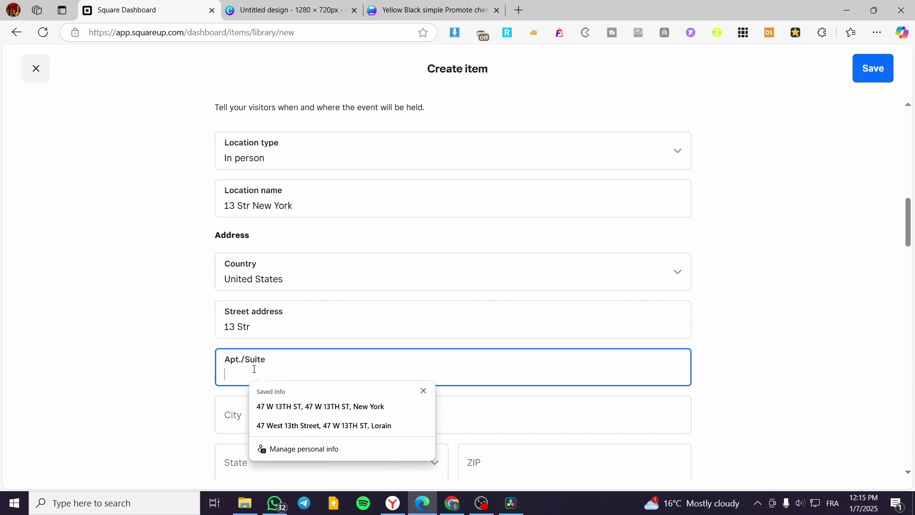
left_click(297, 405)
scroll(258, 390, "down", 4)
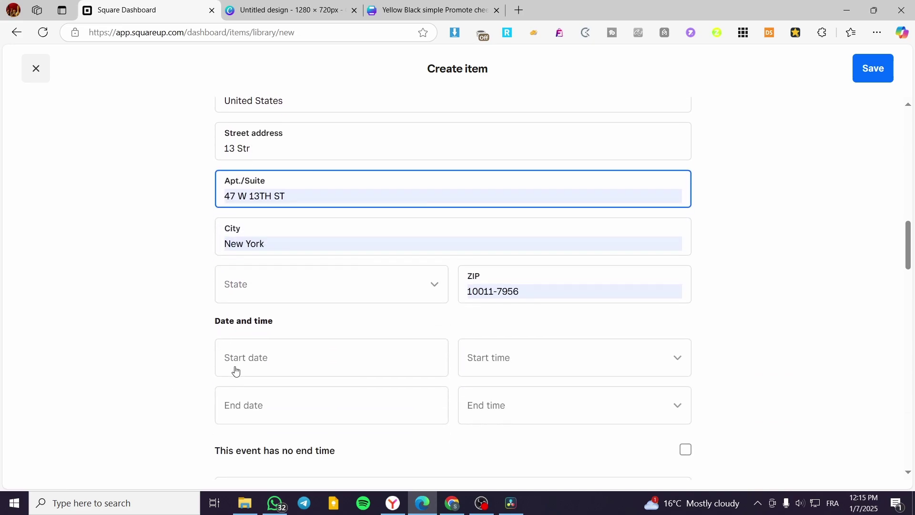
- Set the state in the event's address to New York
left_click(331, 300)
scroll(375, 221, "down", 2)
scroll(375, 220, "down", 18)
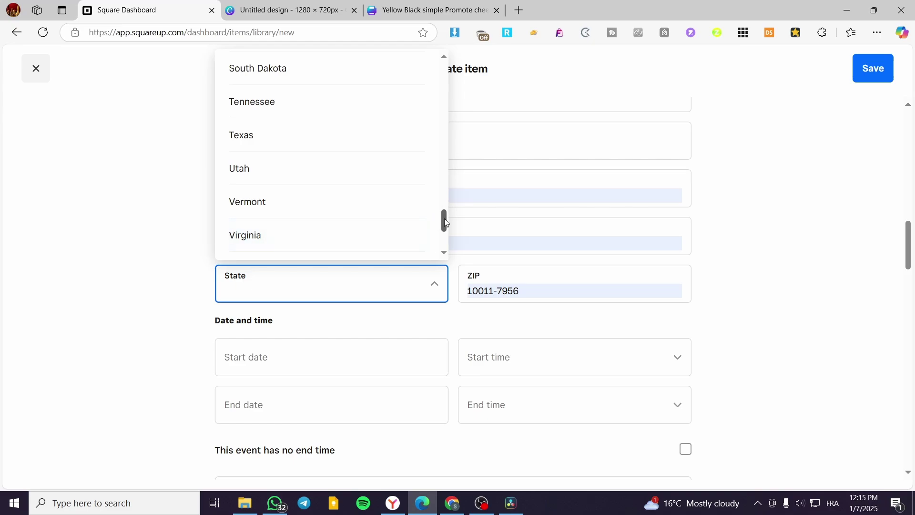
scroll(387, 224, "down", 3)
scroll(386, 224, "up", 3)
scroll(352, 222, "up", 4)
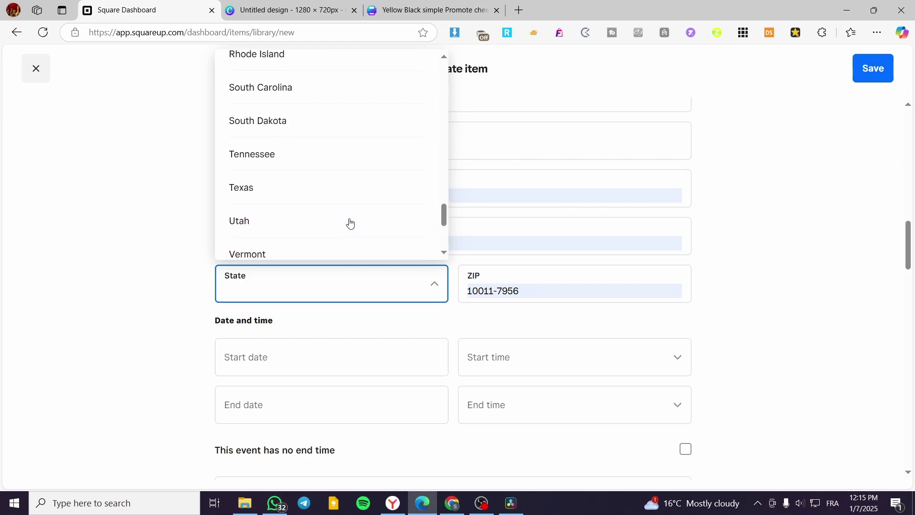
scroll(271, 225, "up", 5)
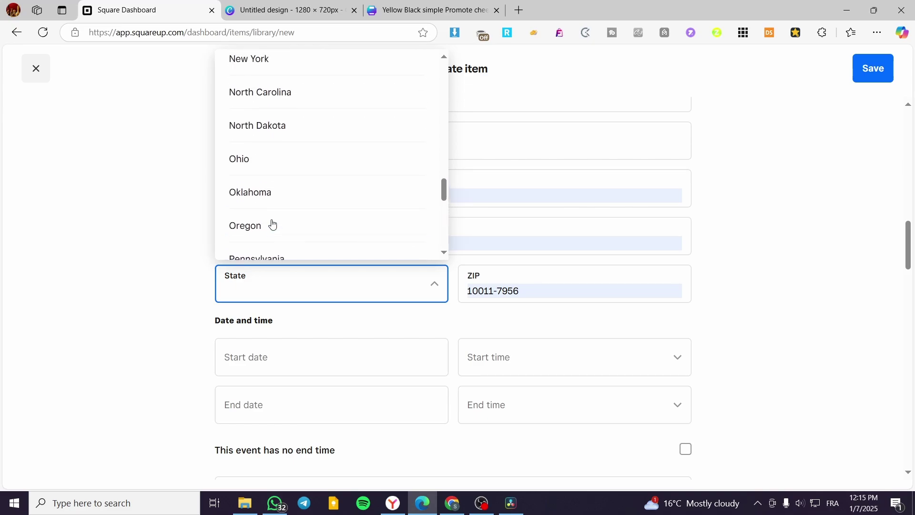
left_click(286, 190)
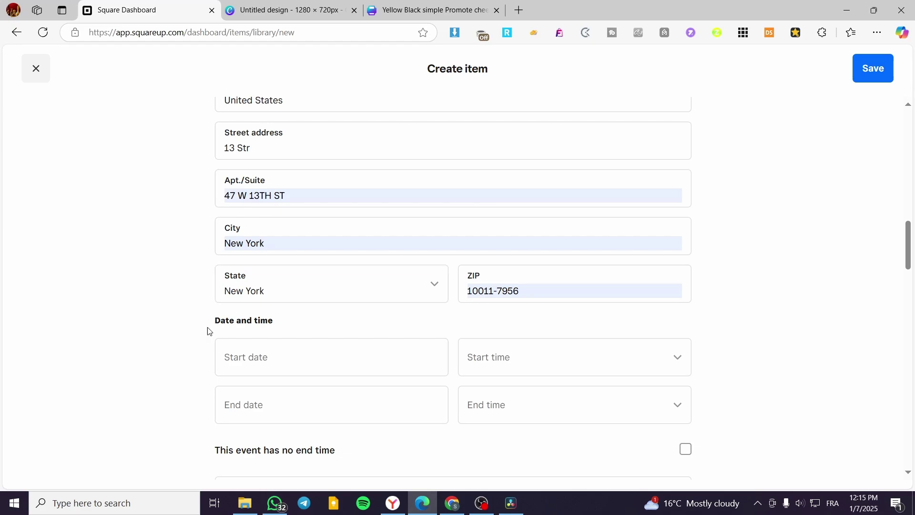
- Set the event's start date to 01/07/2025
scroll(238, 329, "down", 3)
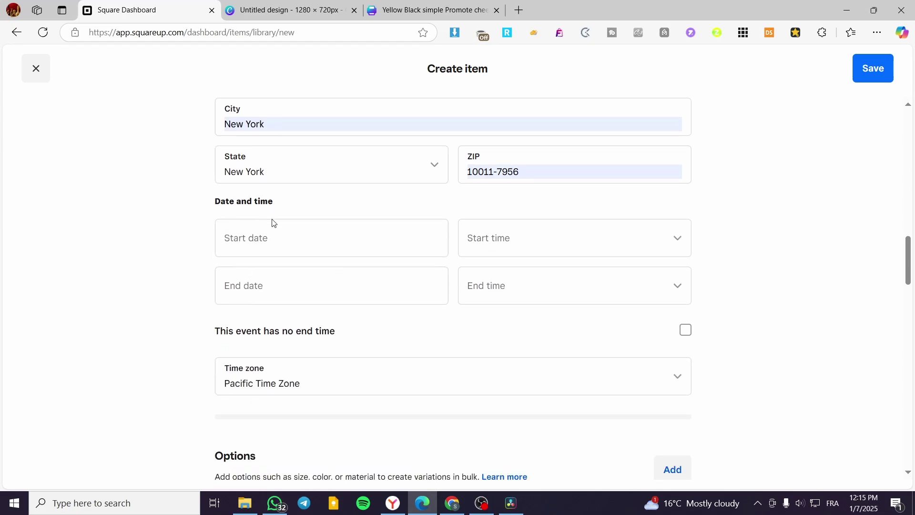
left_click(351, 247)
left_click(287, 378)
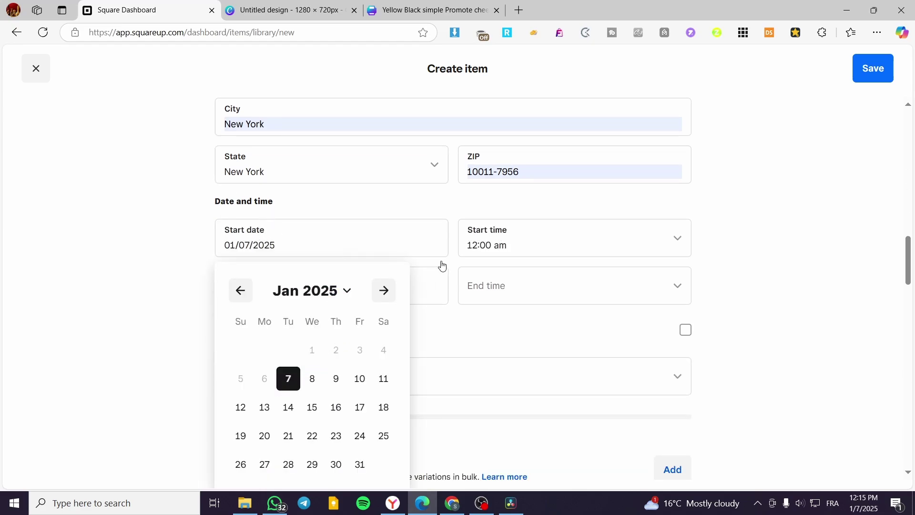
- Set the event's start time to 2:00 am
left_click(511, 244)
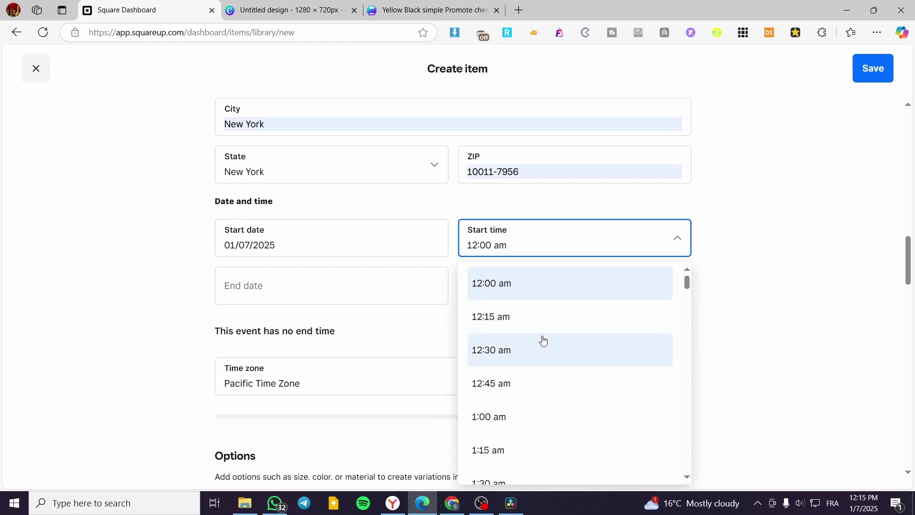
scroll(543, 333, "down", 3)
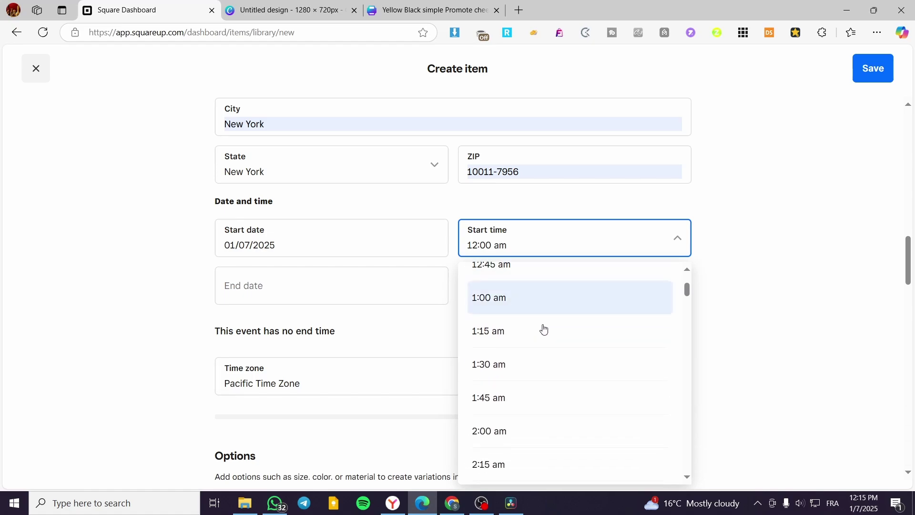
left_click(515, 437)
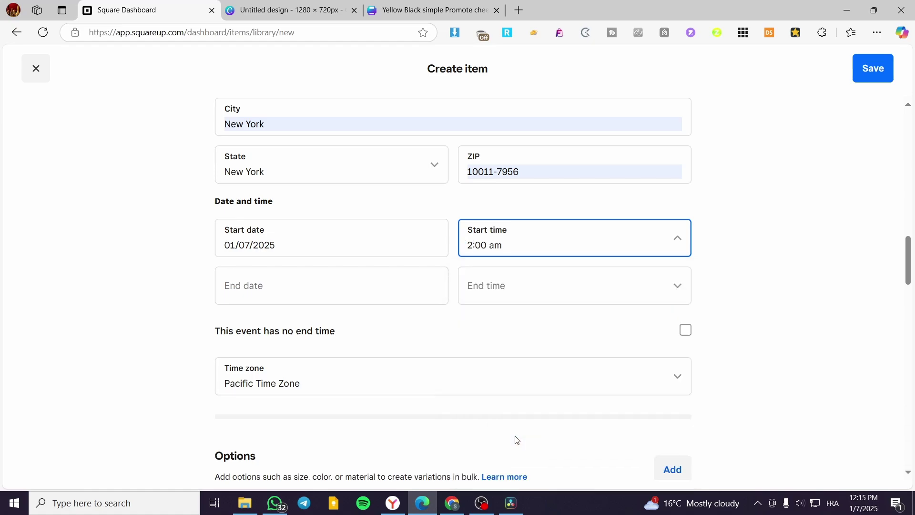
- Set the event's start time to 2:00 pm
left_click(546, 249)
scroll(584, 350, "down", 10)
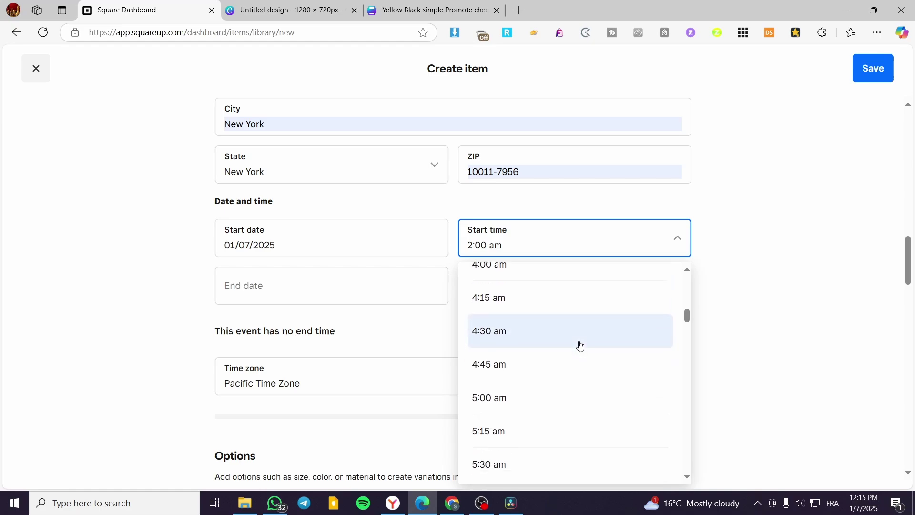
scroll(580, 347, "down", 20)
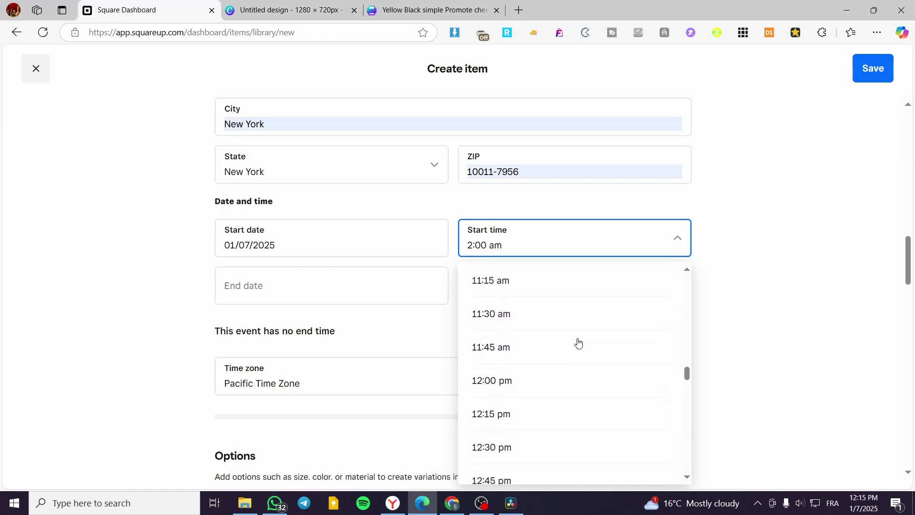
scroll(576, 342, "down", 8)
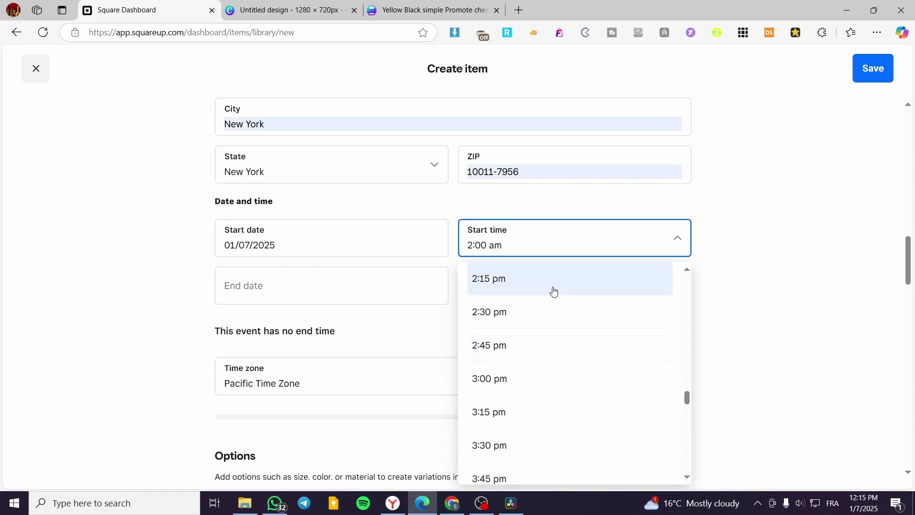
scroll(555, 293, "down", 1)
scroll(549, 311, "up", 2)
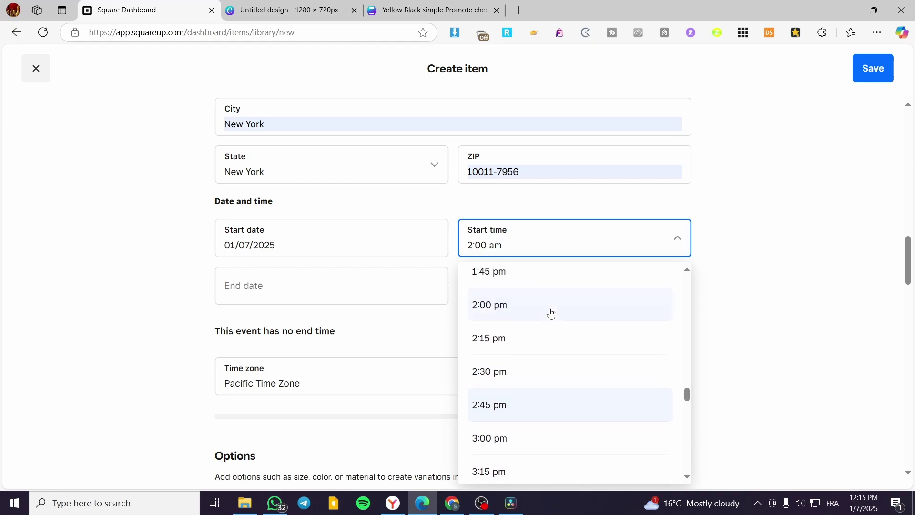
left_click(552, 310)
- Set the event's end date to 01/10/2025 and its end time to 11:45 pm
left_click(282, 287)
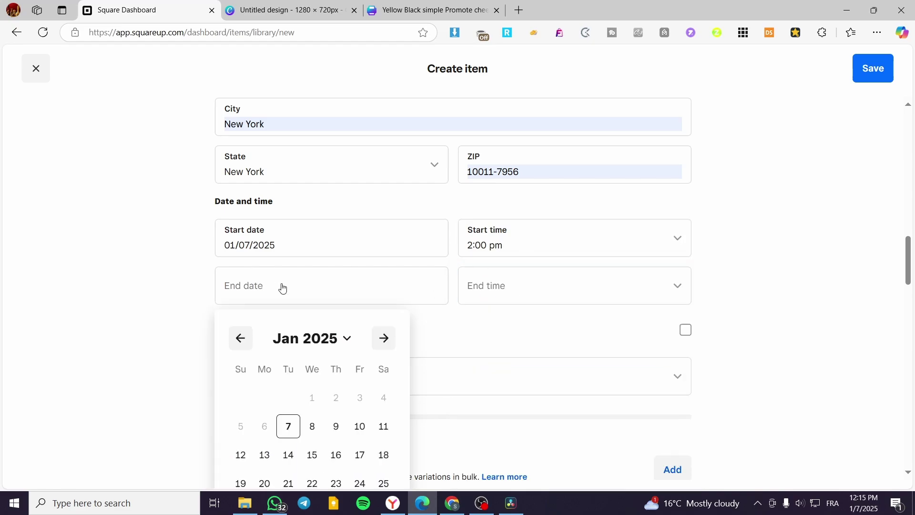
left_click(360, 427)
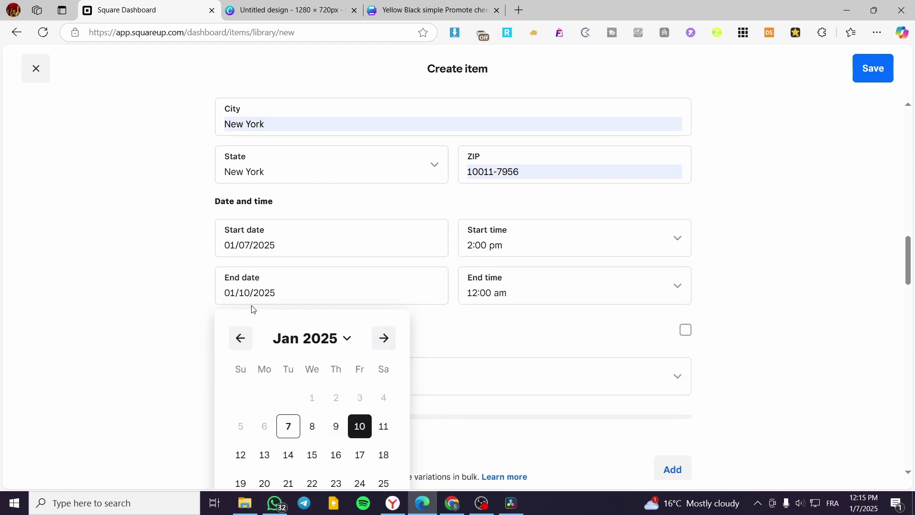
left_click(154, 312)
left_click(590, 299)
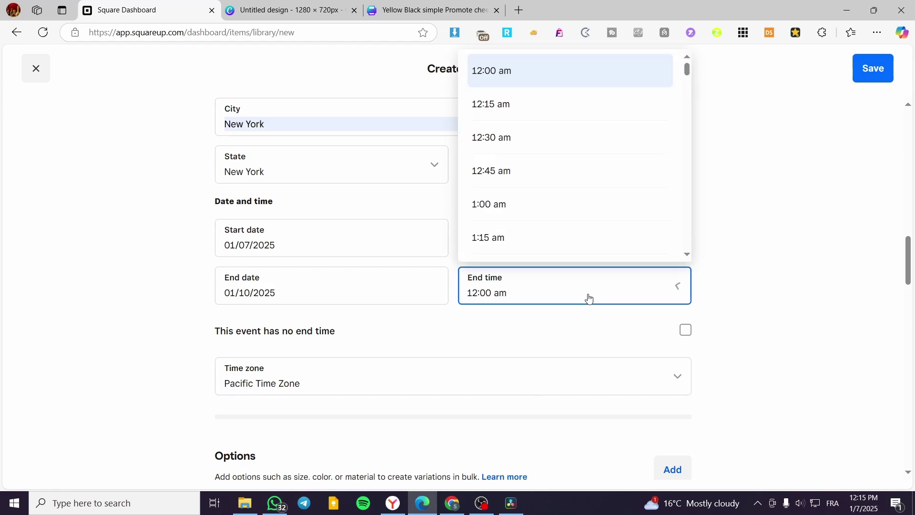
scroll(586, 240, "down", 20)
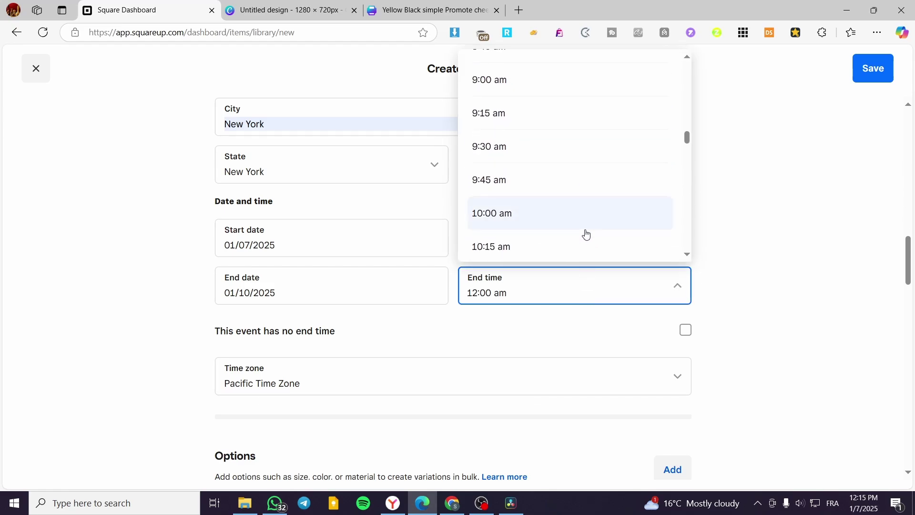
scroll(587, 233, "down", 12)
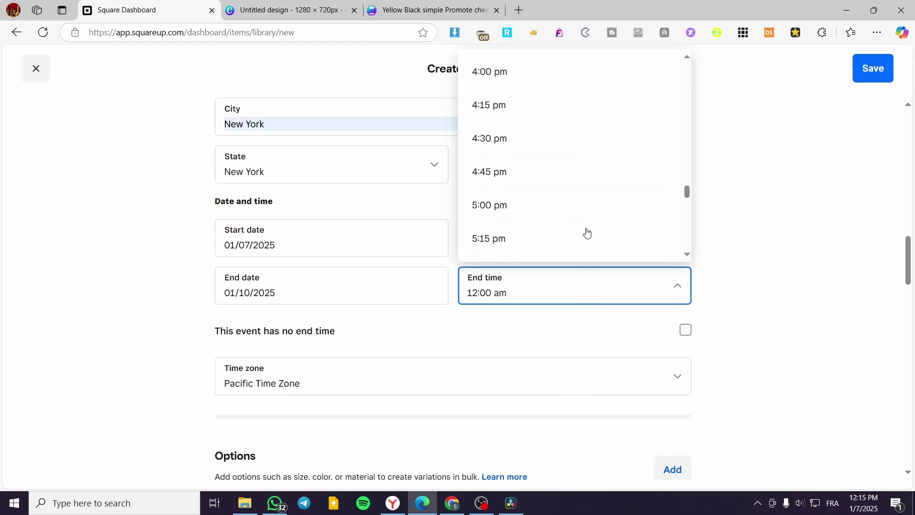
scroll(586, 232, "down", 15)
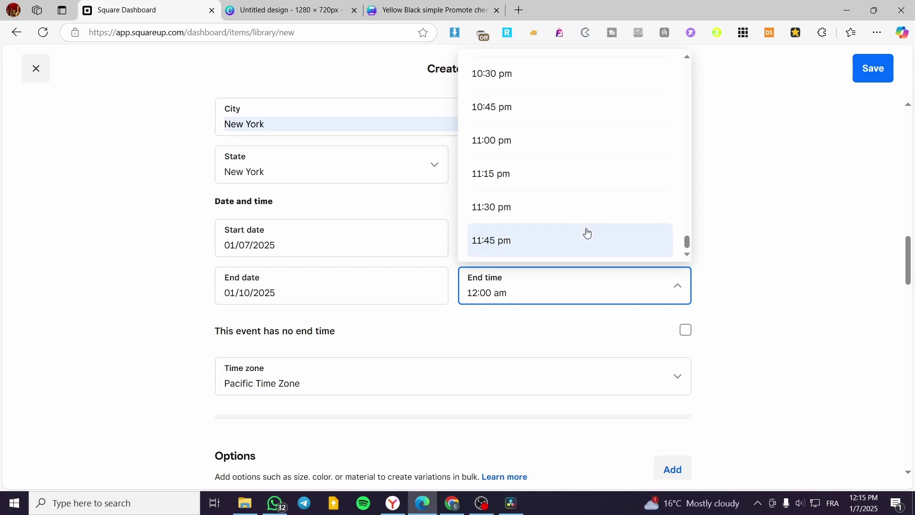
left_click(570, 242)
- Check the available time zones for the event and keep Pacific Time Zone
scroll(241, 350, "down", 3)
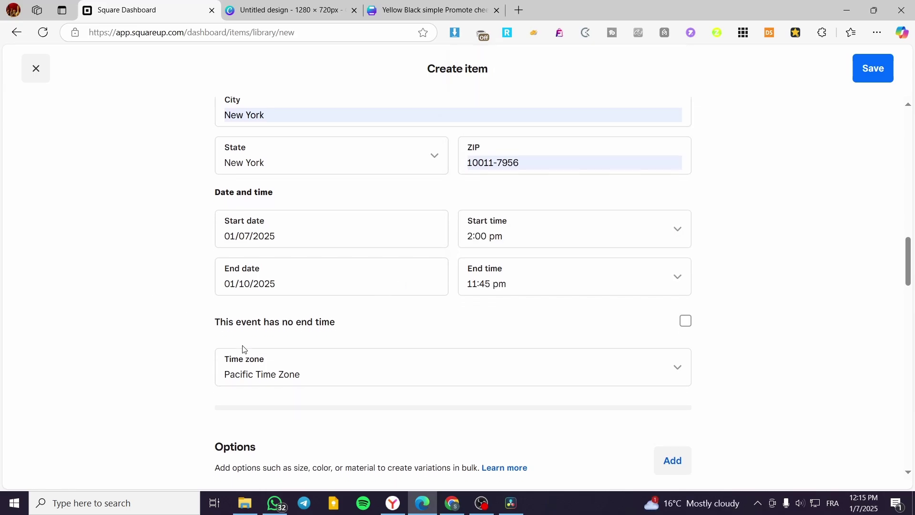
left_click(266, 254)
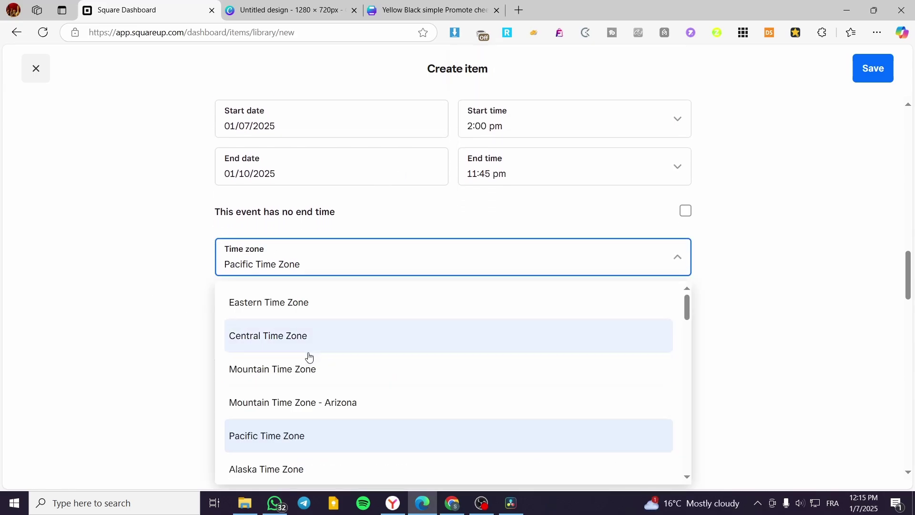
left_click(136, 224)
- Set the item's price to $50.00 in the variations section
scroll(364, 363, "down", 3)
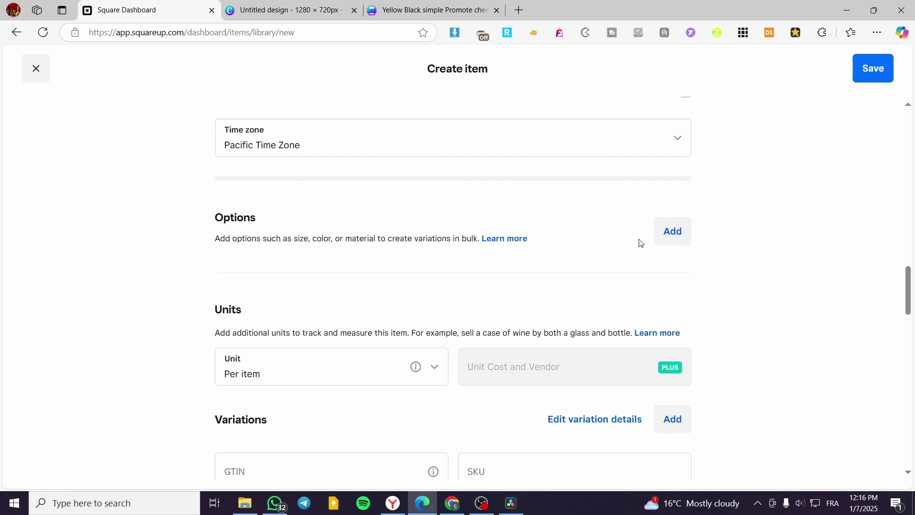
scroll(184, 340, "down", 3)
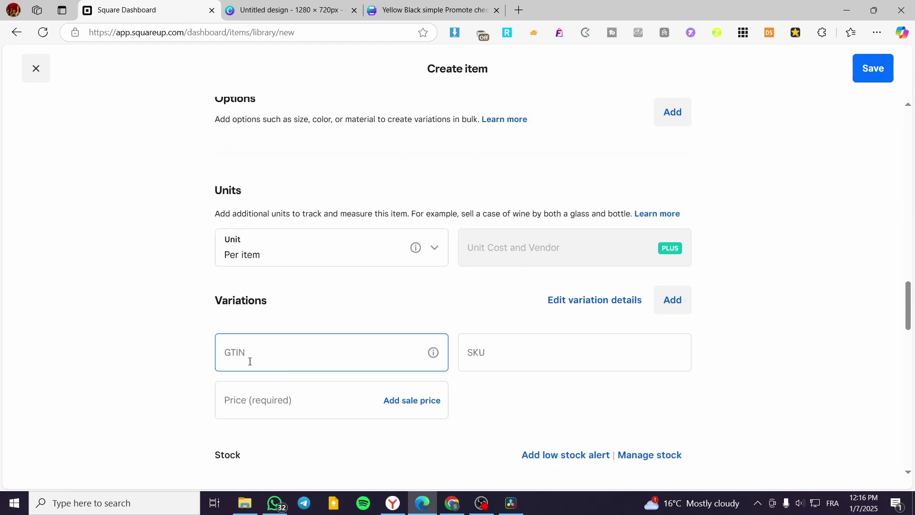
scroll(500, 352, "down", 3)
left_click(297, 280)
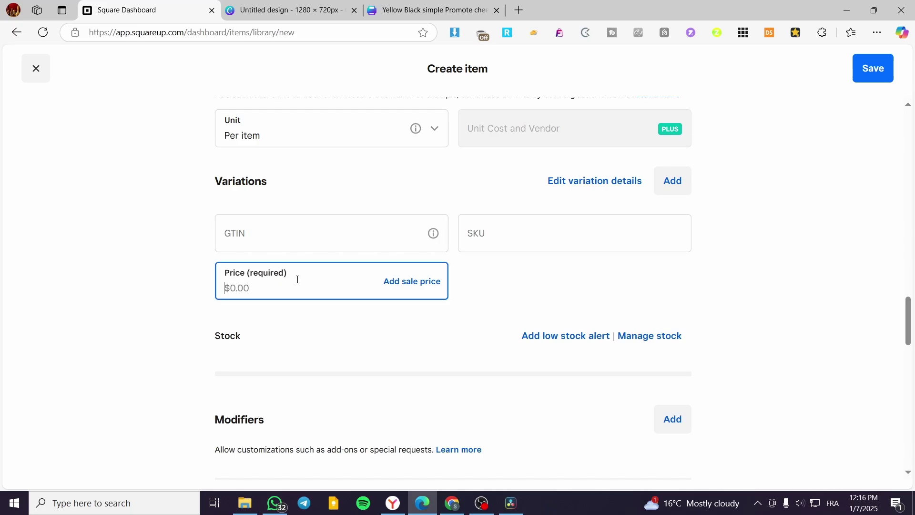
type("50")
left_click(170, 302)
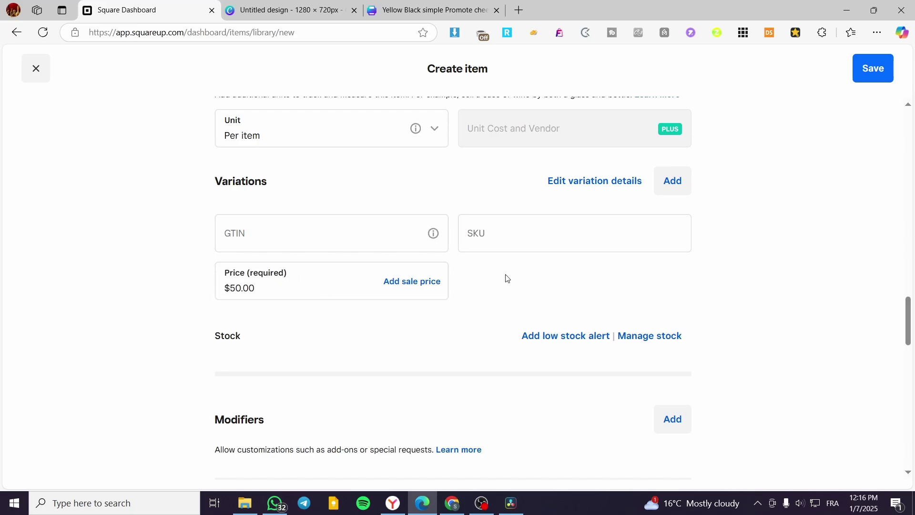
- Start adding a third-party channel to the places where the item is sold
scroll(582, 270, "down", 3)
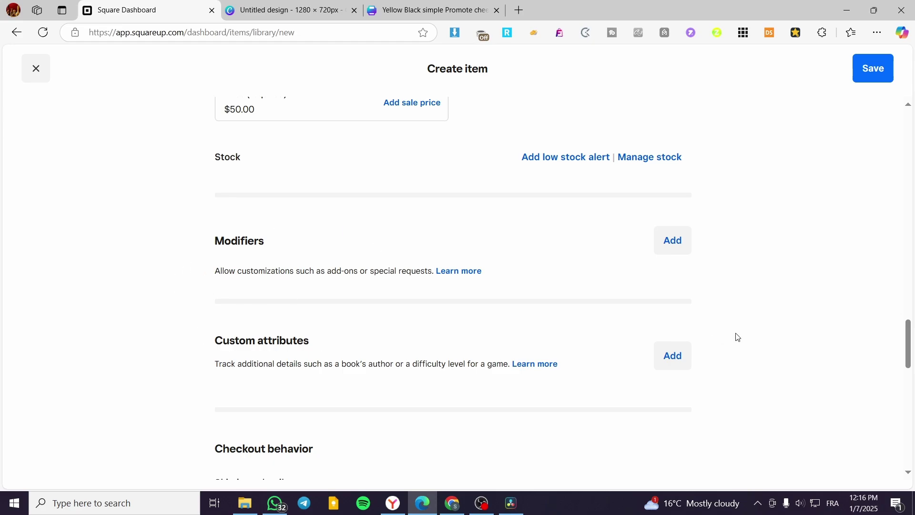
scroll(737, 337, "down", 5)
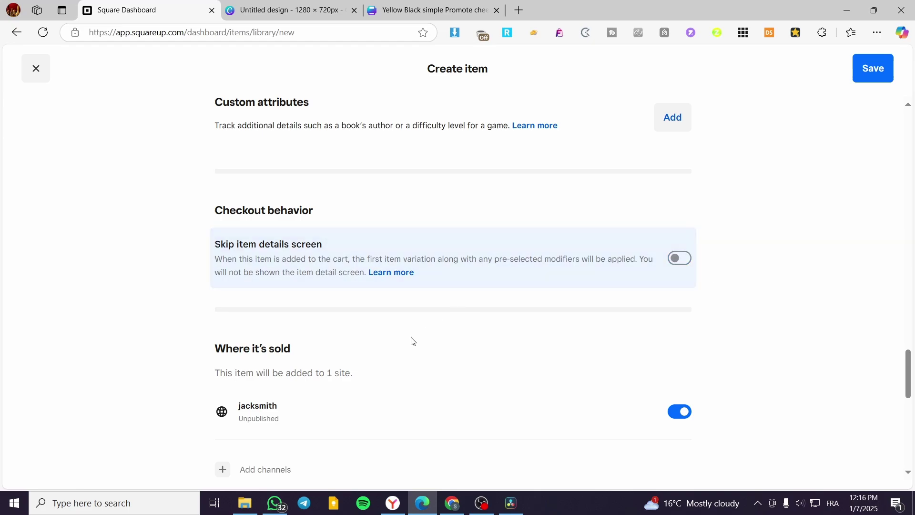
scroll(413, 342, "down", 3)
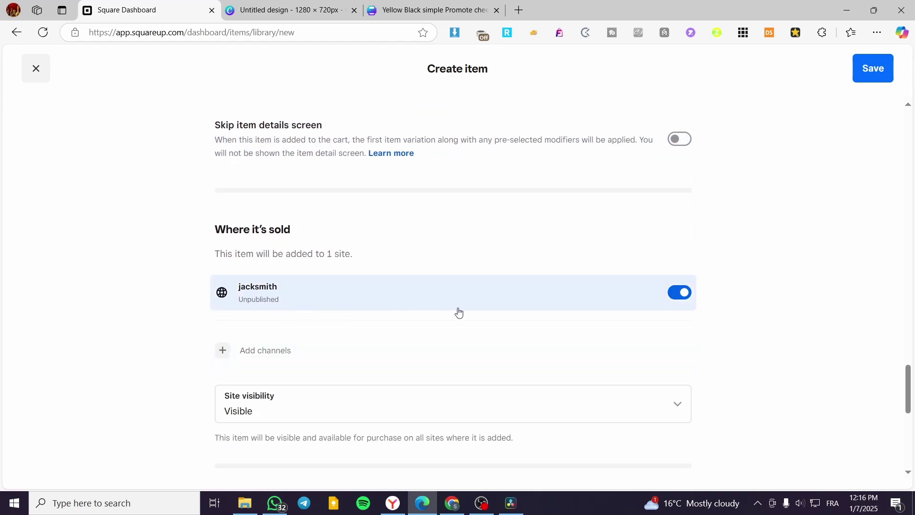
left_click(270, 353)
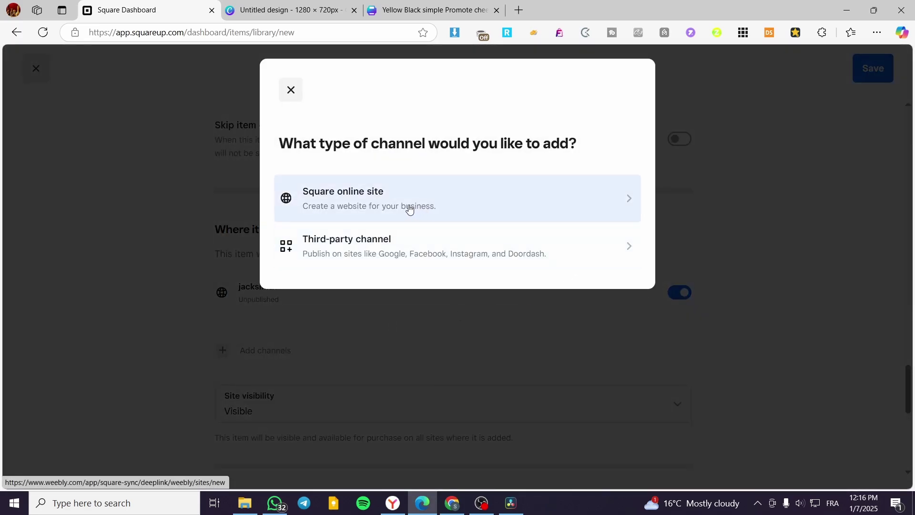
left_click(336, 236)
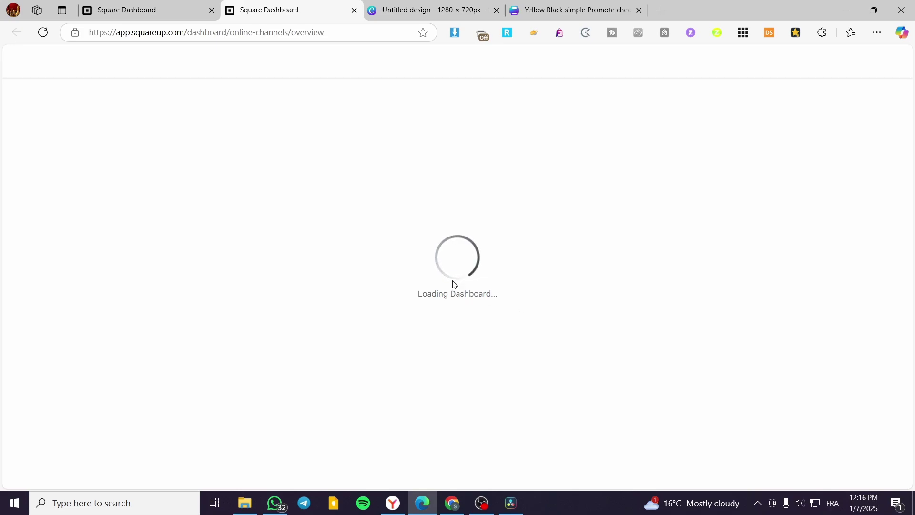
- Return to the item form and dismiss the channel type selection without adding a channel
left_click(146, 9)
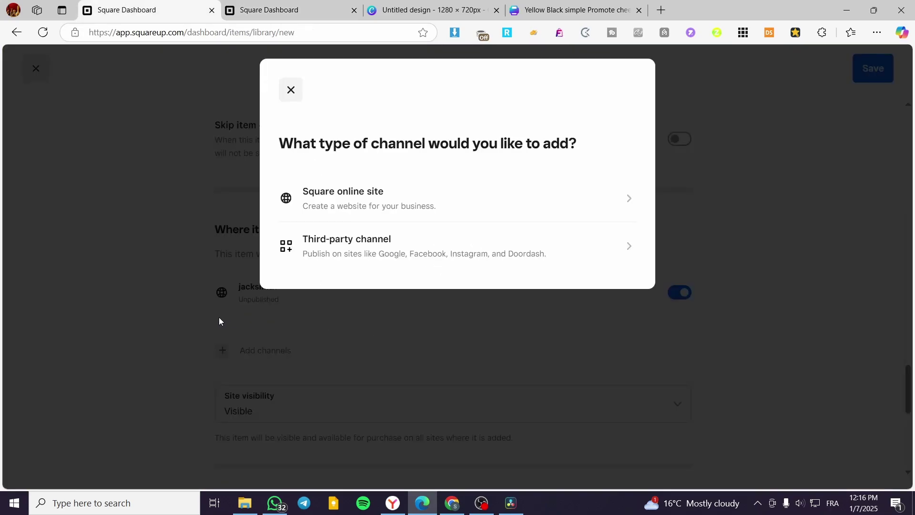
left_click(218, 316)
- Compare the item's SEO and social media link settings with the Google Ads and Meta for Business options among the online sales channels
scroll(305, 362, "down", 4)
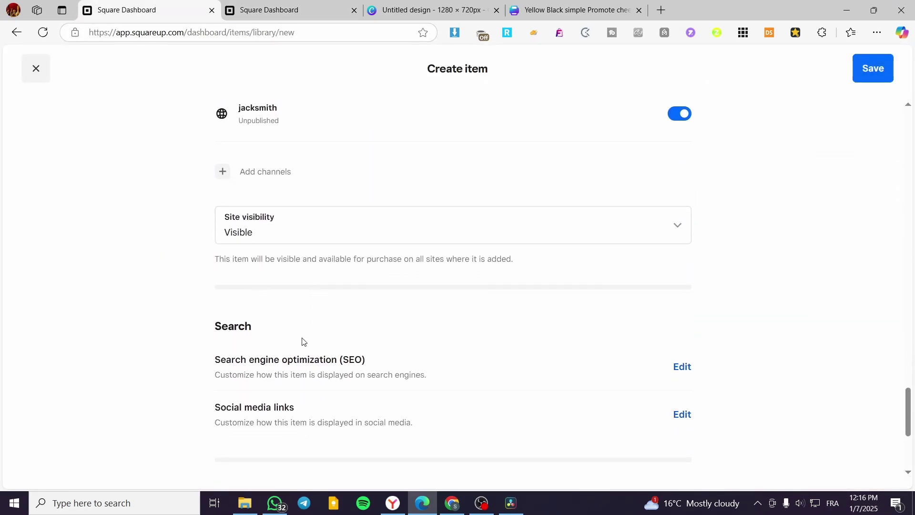
scroll(228, 374, "down", 4)
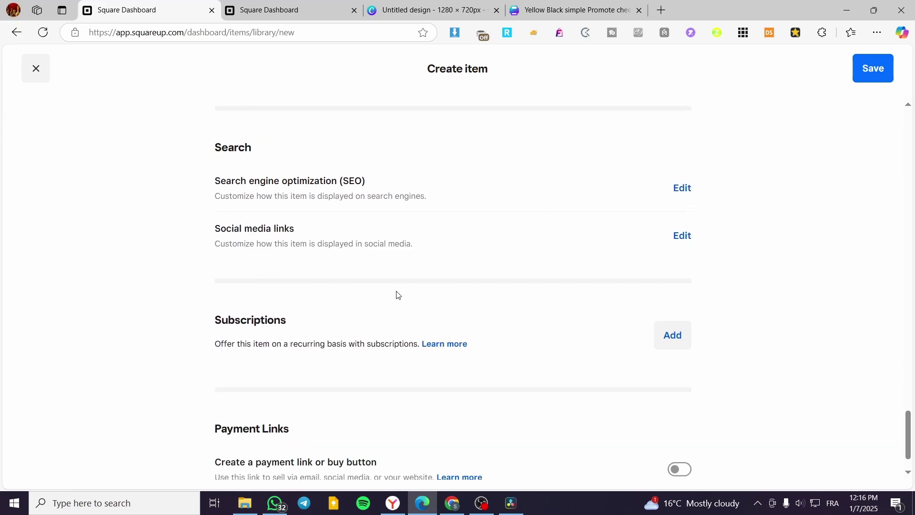
left_click(315, 9)
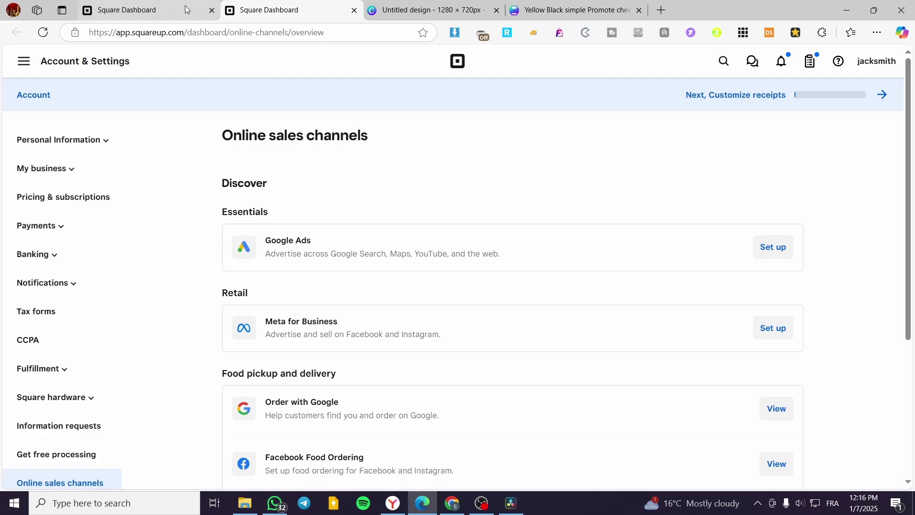
left_click(170, 4)
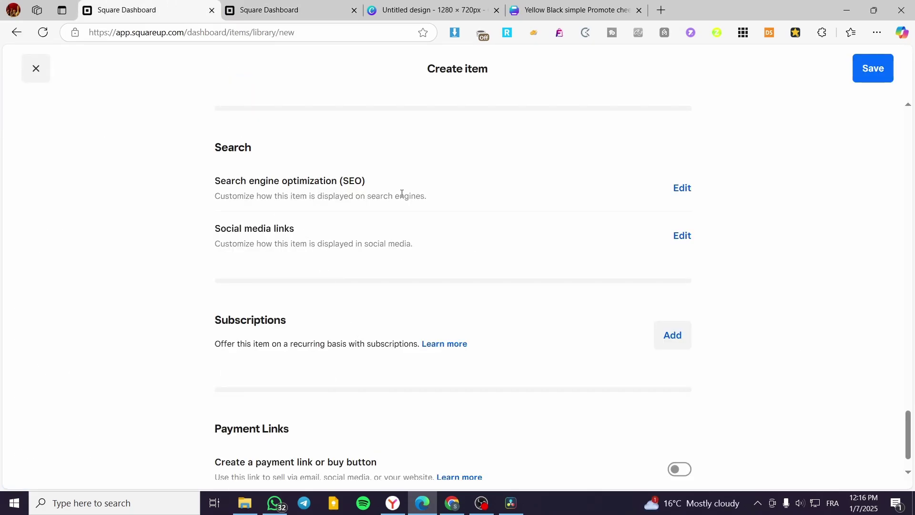
left_click(314, 2)
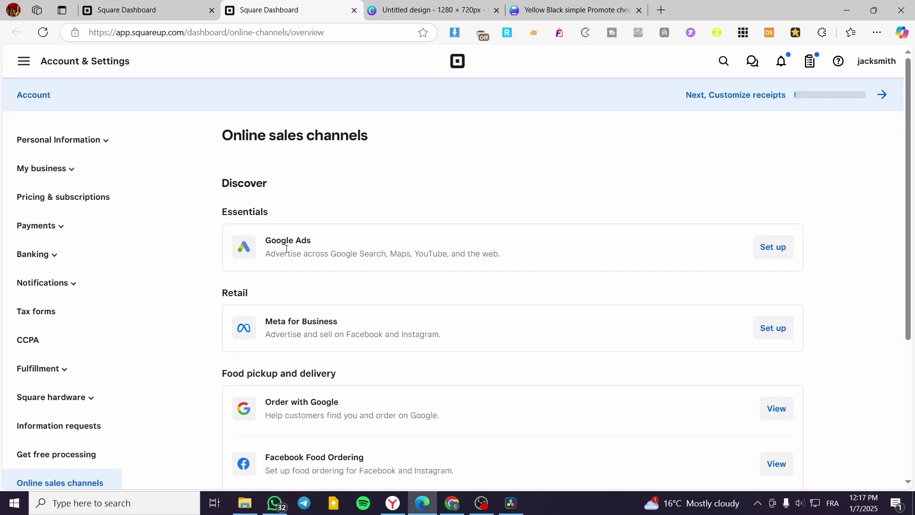
left_click(170, 5)
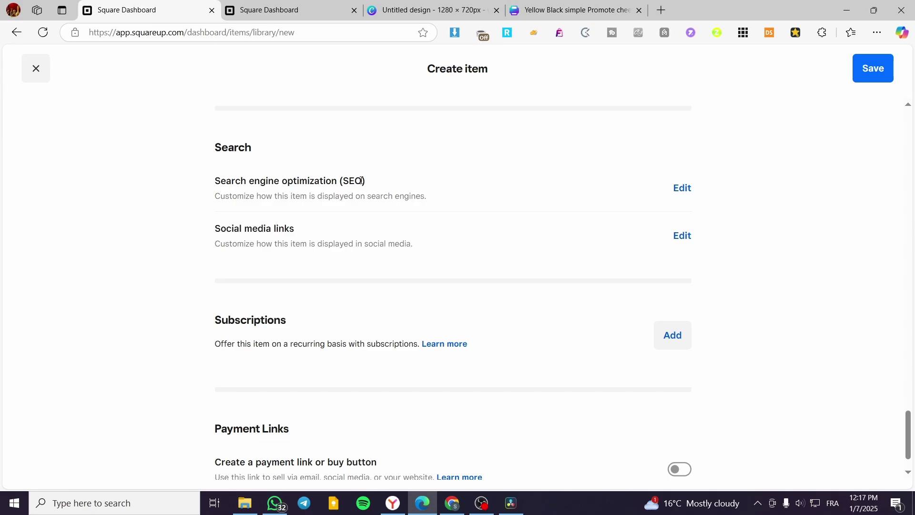
left_click_drag(362, 181, 343, 180)
left_click(406, 193)
left_click(334, 4)
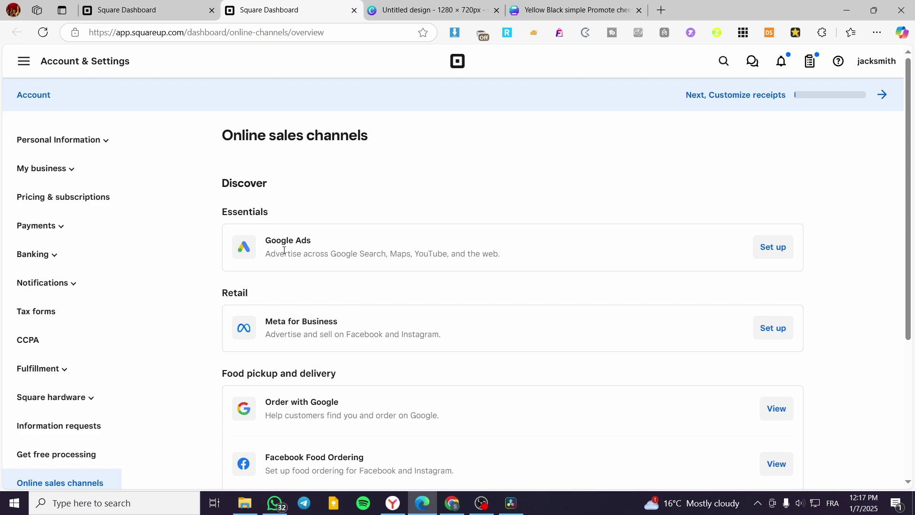
left_click_drag(267, 241, 318, 241)
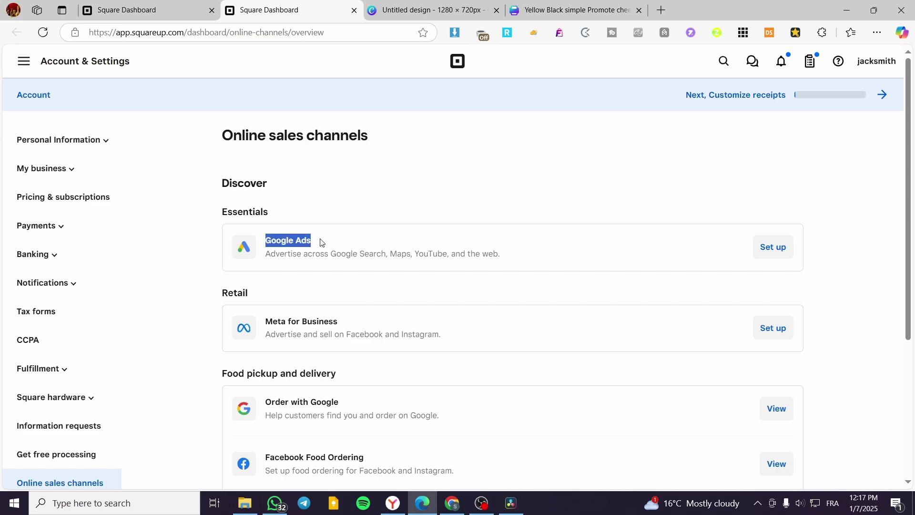
left_click(350, 256)
left_click(190, 4)
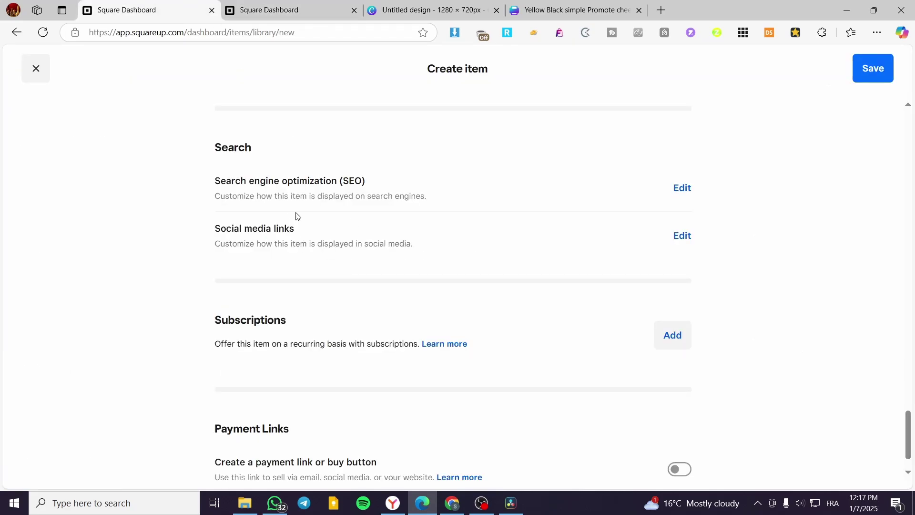
- Turn on the item's payment link or buy button option and turn it back off
scroll(300, 305, "down", 1)
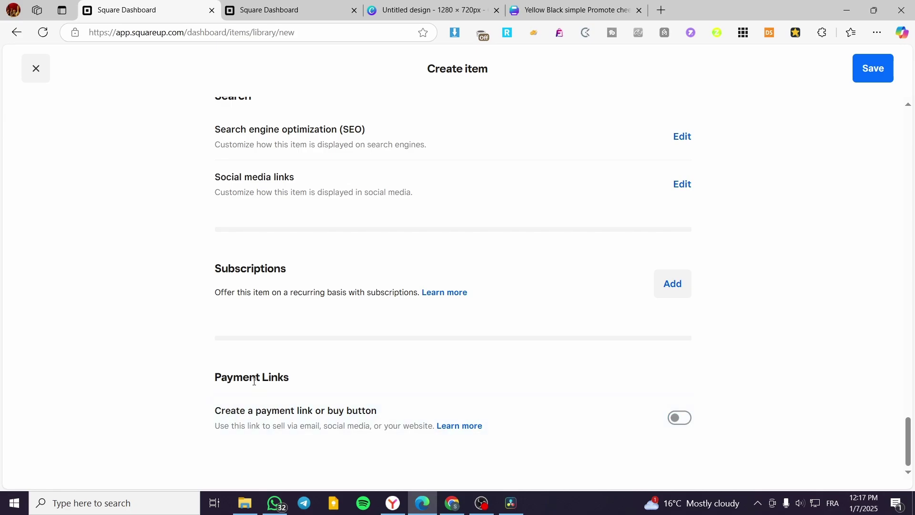
left_click(680, 418)
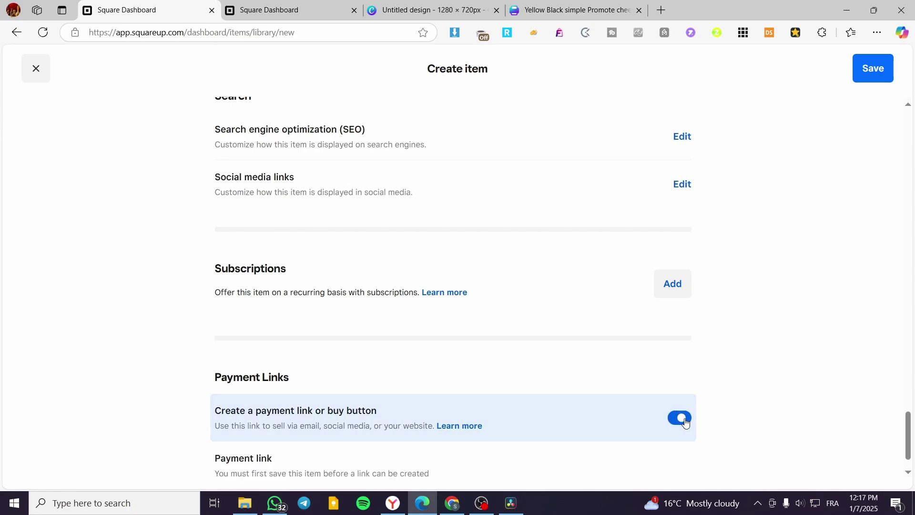
left_click(685, 419)
- Save the new event item with its entered details
scroll(548, 372, "up", 10)
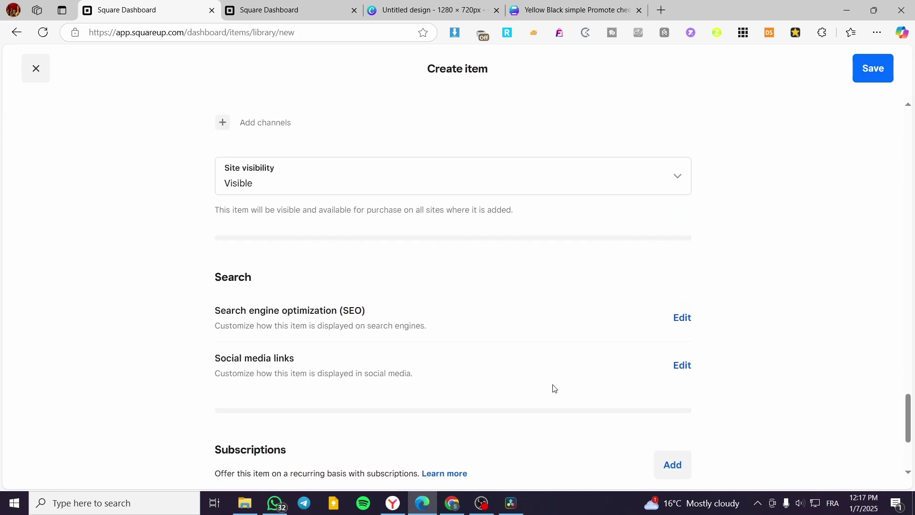
scroll(557, 395, "up", 10)
left_click(873, 68)
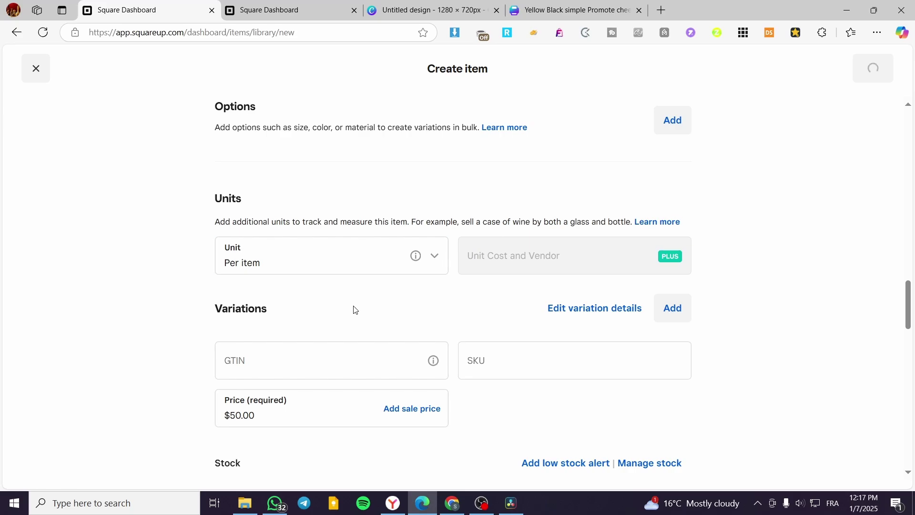